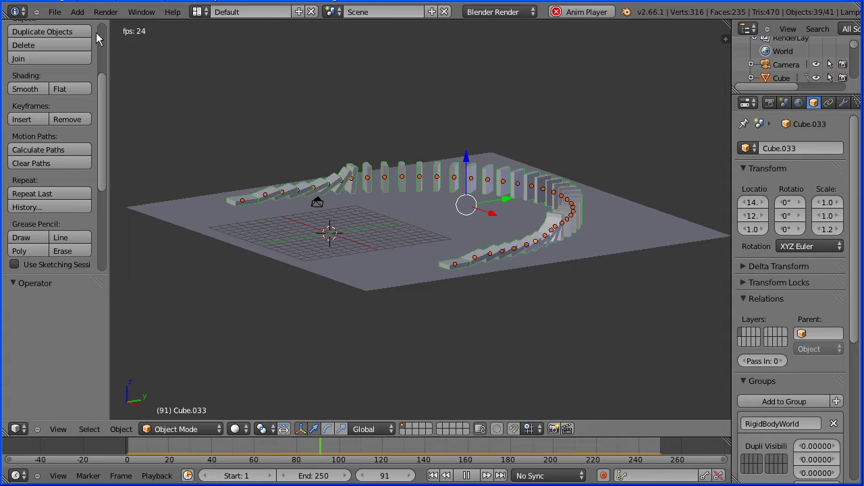
Open the File menu to start a new file.
{"action": "left_click", "coordinate": [57, 11]}
Reload the default start-up scene, switch to orthographic top view, and hide the cube.
{"action": "left_click", "coordinate": [63, 25]}
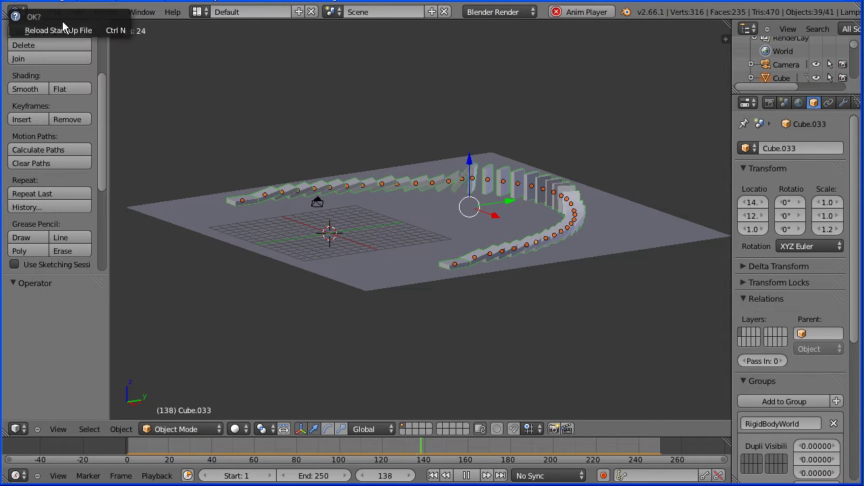
{"action": "left_click", "coordinate": [63, 28]}
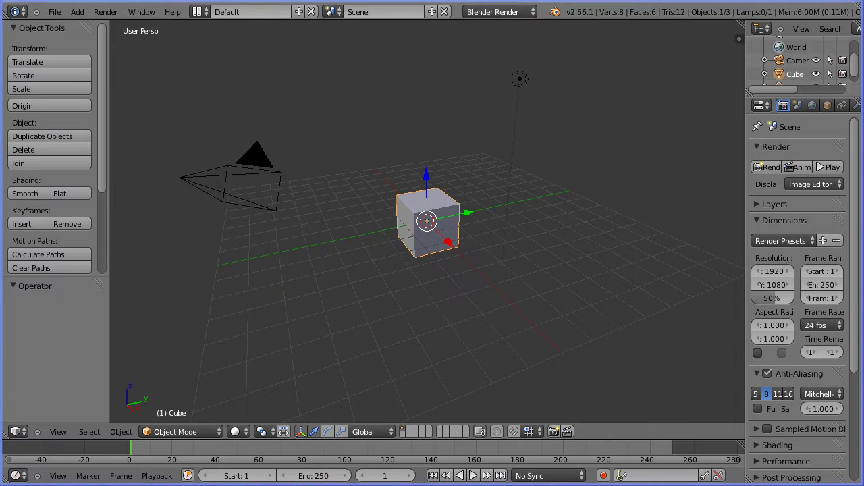
{"action": "left_click", "coordinate": [64, 433]}
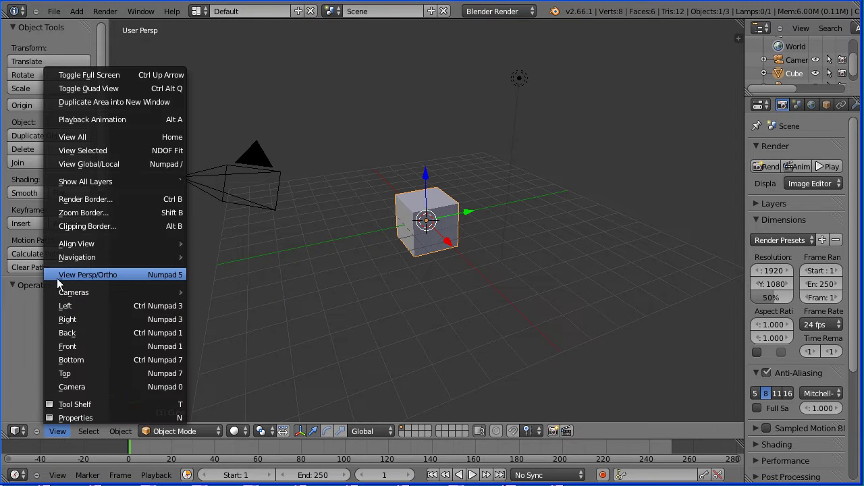
{"action": "left_click", "coordinate": [163, 277]}
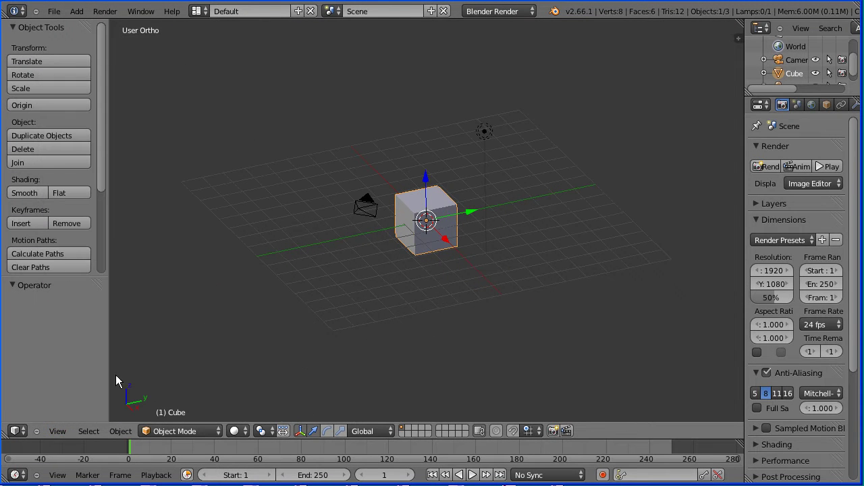
{"action": "left_click", "coordinate": [55, 433]}
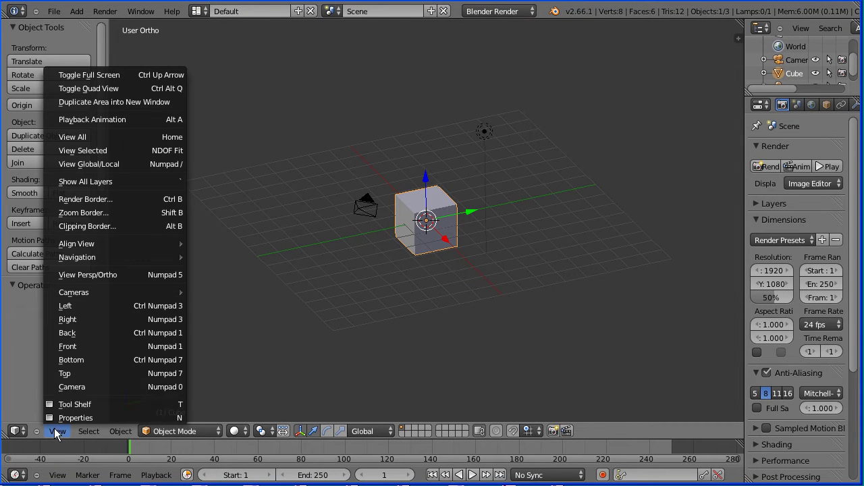
{"action": "left_click", "coordinate": [149, 373]}
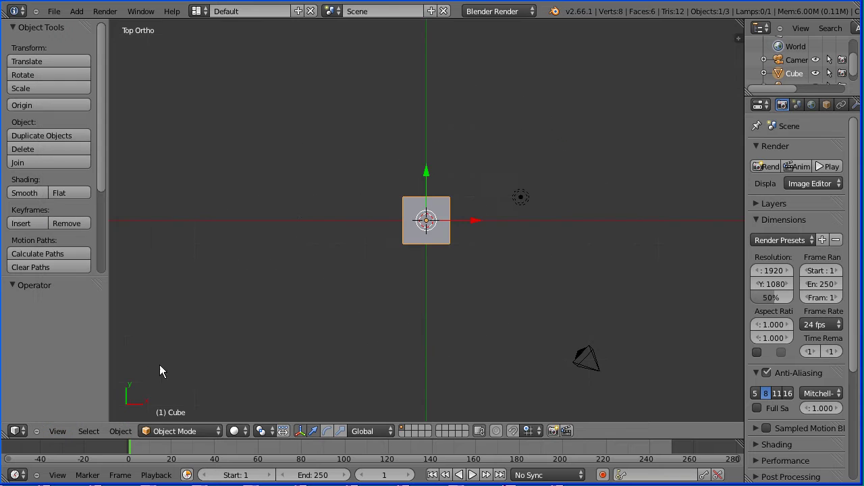
{"action": "left_click", "coordinate": [817, 73]}
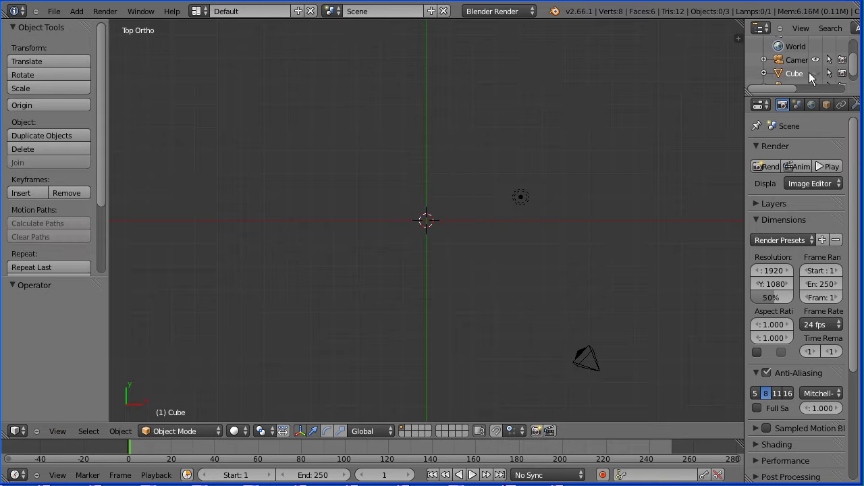
Add a Bezier curve at the origin and zoom in on it.
{"action": "left_click", "coordinate": [77, 12]}
{"action": "mouse_move", "coordinate": [91, 37]}
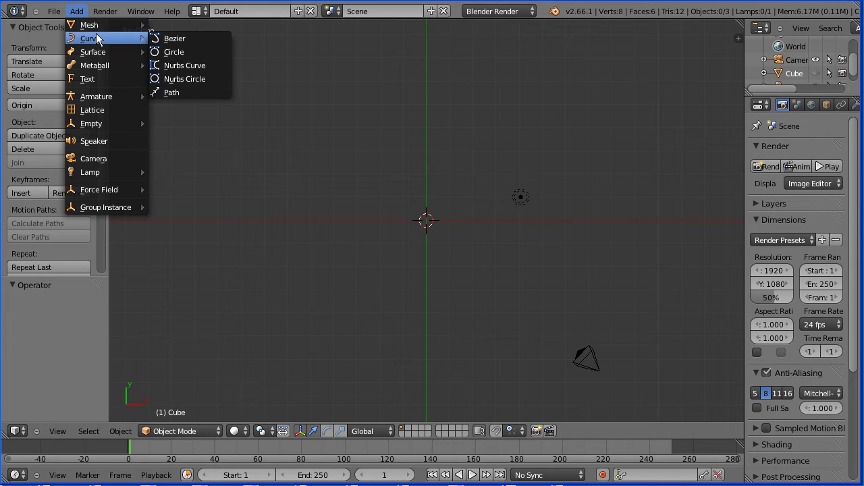
{"action": "left_click", "coordinate": [216, 39]}
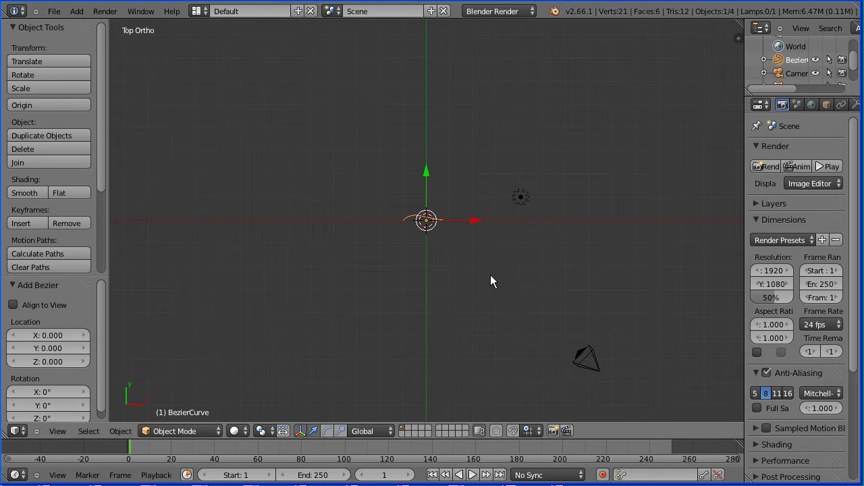
{"action": "scroll", "coordinate": [491, 282], "scroll_direction": "up", "scroll_amount": 5}
{"action": "scroll", "coordinate": [557, 214], "scroll_direction": "up", "scroll_amount": 5, "text": "shift"}
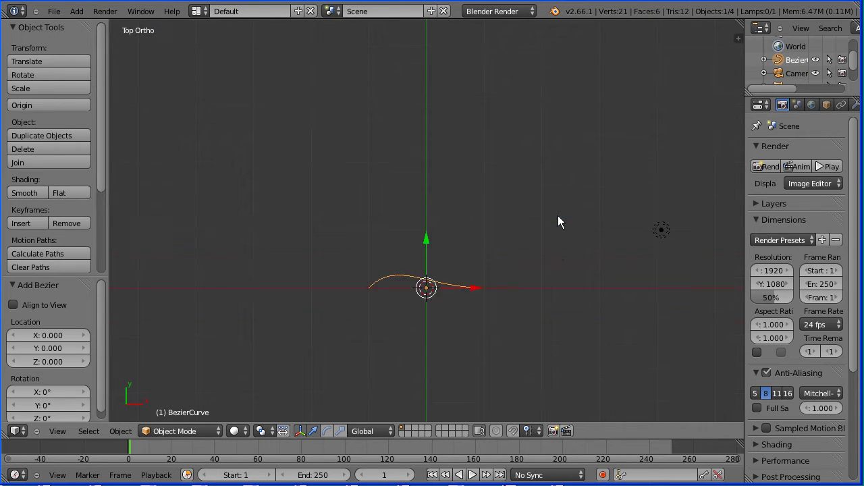
In Edit Mode, move the curve's two control points outward along X to about -0.983 and 1.007.
{"action": "left_click", "coordinate": [165, 432]}
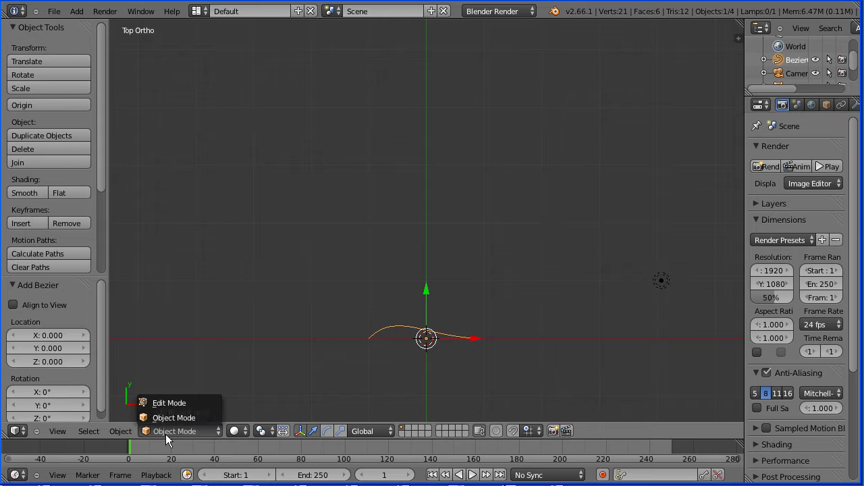
{"action": "left_click", "coordinate": [173, 404]}
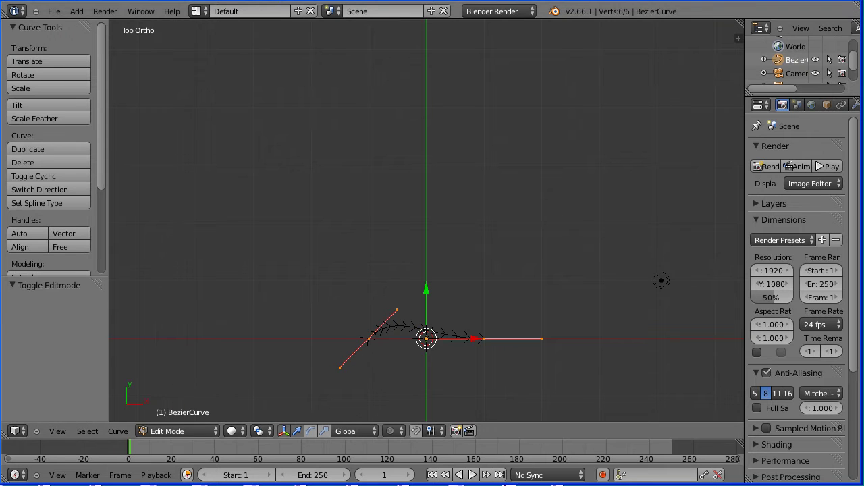
{"action": "right_click", "coordinate": [370, 341]}
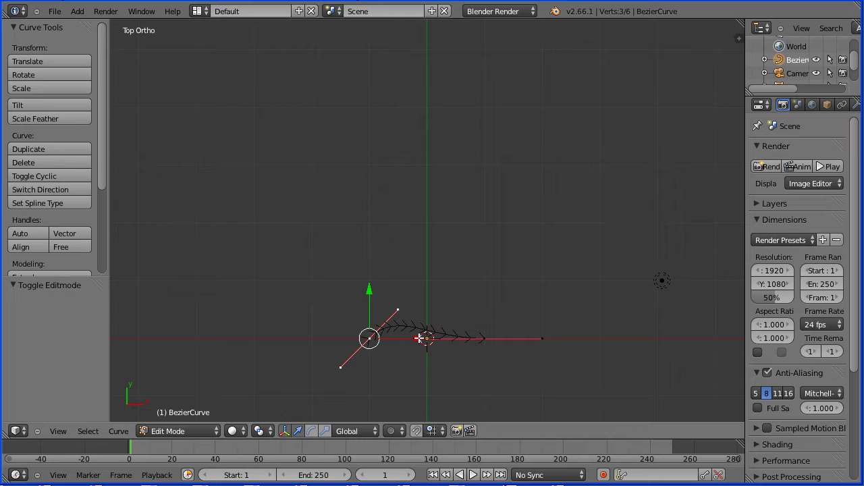
{"action": "left_click_drag", "start_coordinate": [419, 337], "coordinate": [363, 344]}
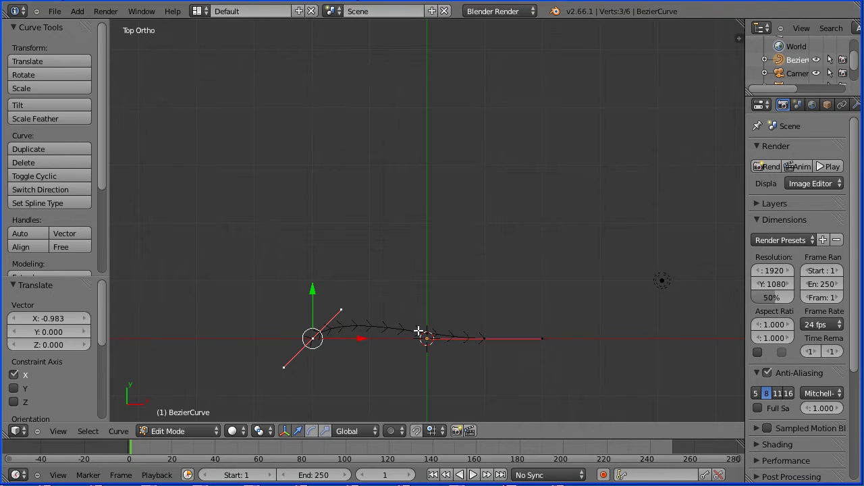
{"action": "right_click", "coordinate": [483, 337]}
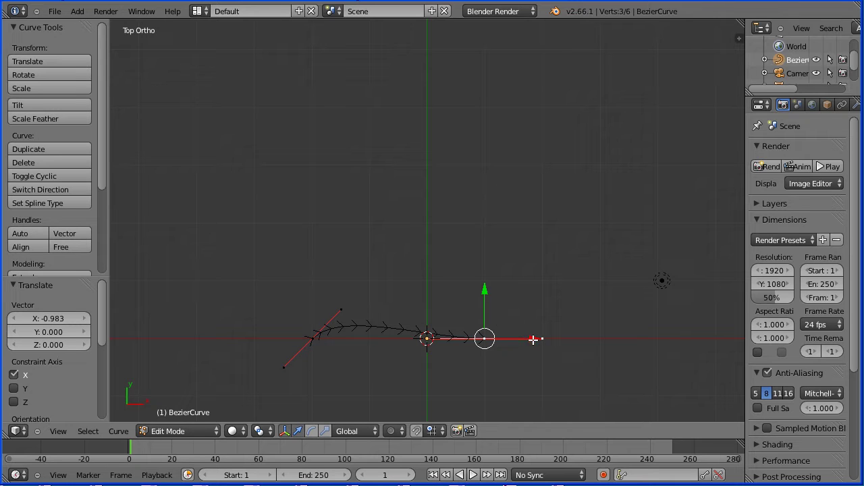
{"action": "left_click_drag", "start_coordinate": [533, 340], "coordinate": [589, 343]}
Raise both end handles straight up so the curve bends into a tall, symmetrical arch.
{"action": "right_click", "coordinate": [486, 340]}
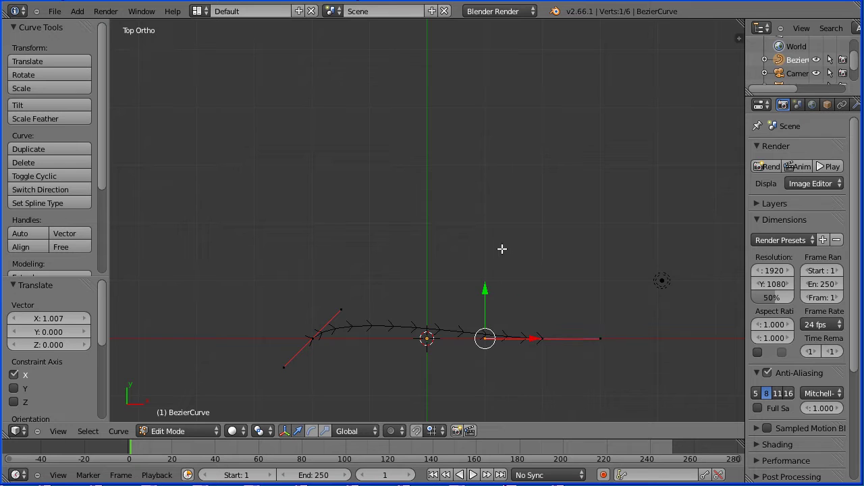
{"action": "key", "text": "g"}
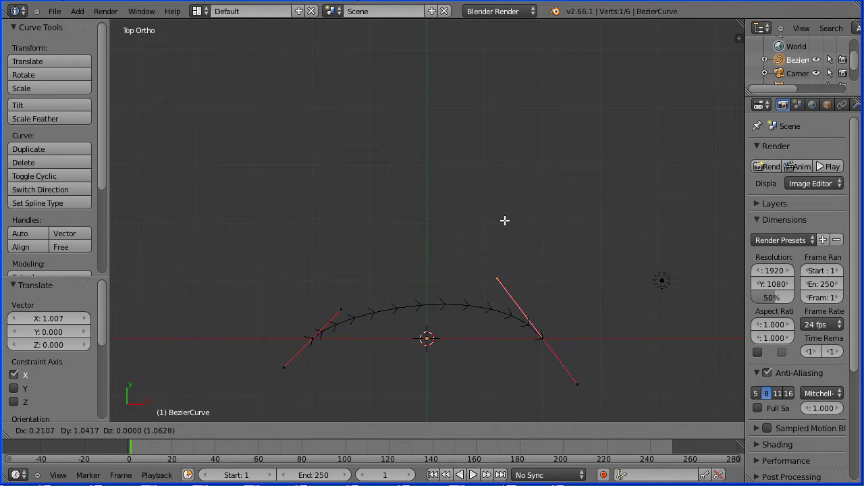
{"action": "left_click", "coordinate": [549, 52]}
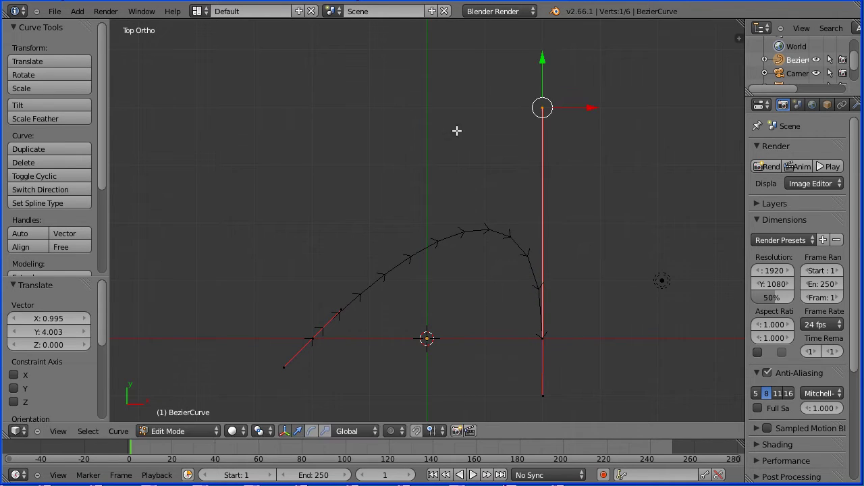
{"action": "right_click", "coordinate": [341, 307]}
{"action": "key", "text": "g"}
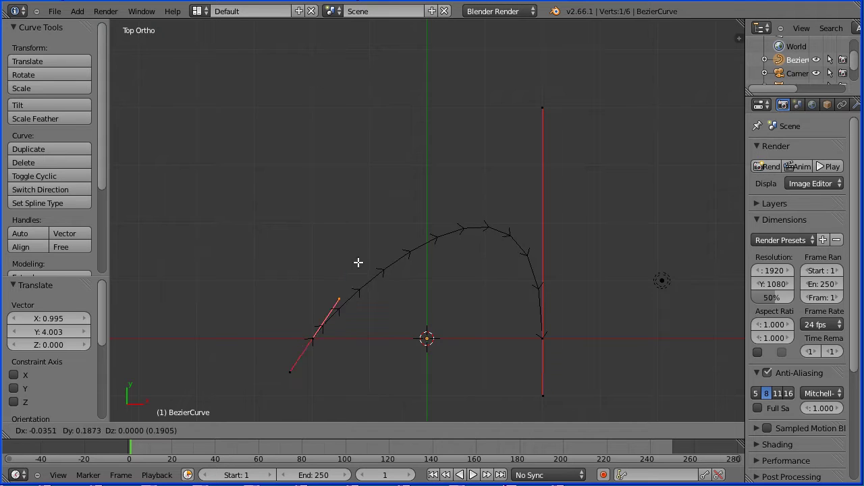
{"action": "left_click", "coordinate": [333, 75]}
{"action": "key", "text": "Tab"}
{"action": "key", "text": "Tab"}
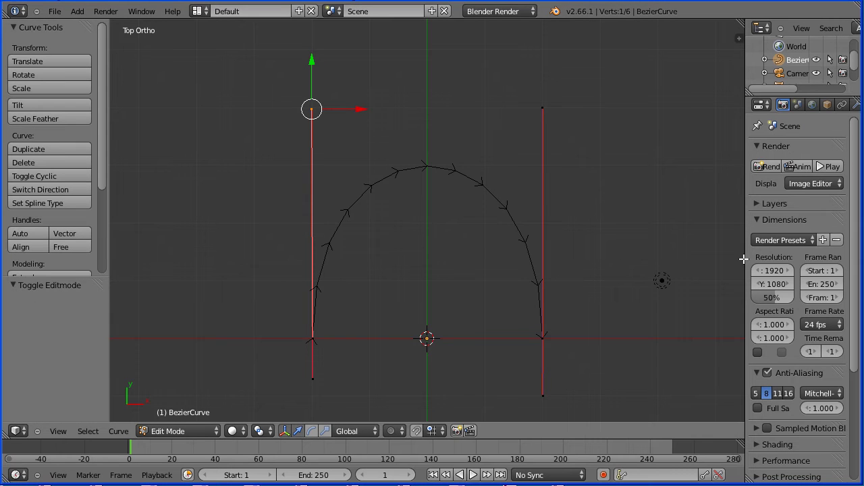
Raise the curve's preview resolution from 12 to 24 for a smoother arch.
{"action": "left_click_drag", "start_coordinate": [745, 257], "coordinate": [713, 259]}
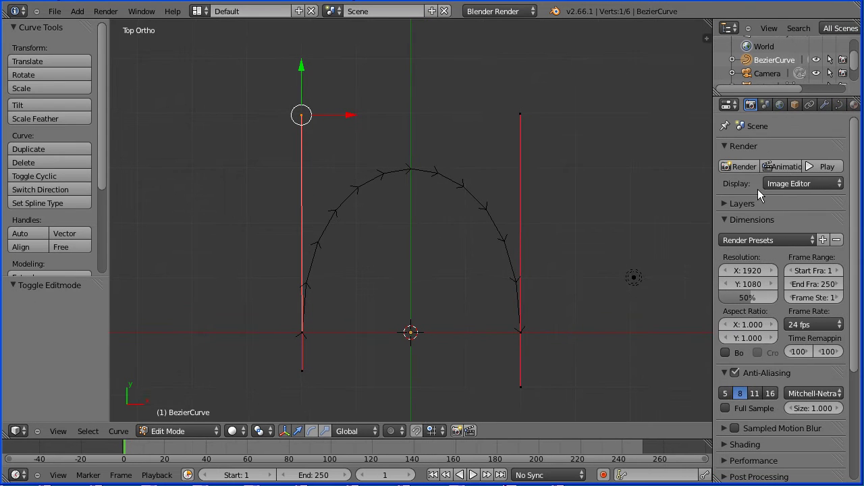
{"action": "left_click", "coordinate": [839, 108]}
{"action": "scroll", "coordinate": [856, 179], "scroll_direction": "down", "scroll_amount": 3}
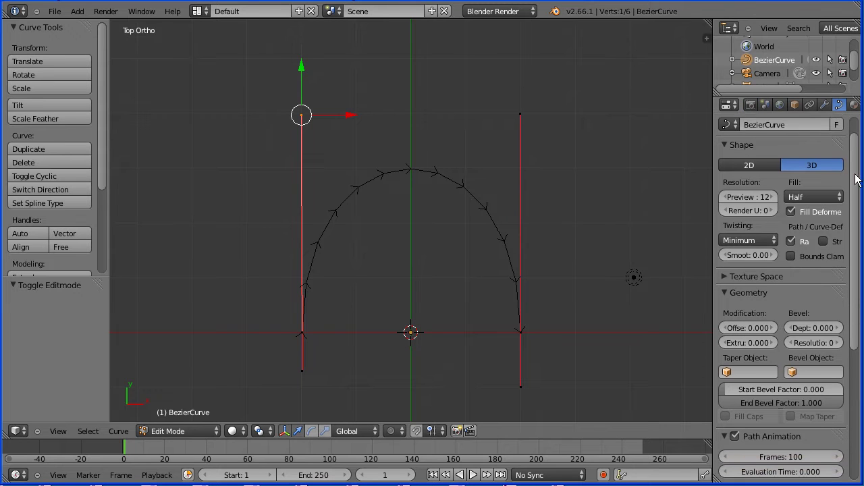
{"action": "scroll", "coordinate": [856, 179], "scroll_direction": "down", "scroll_amount": 3}
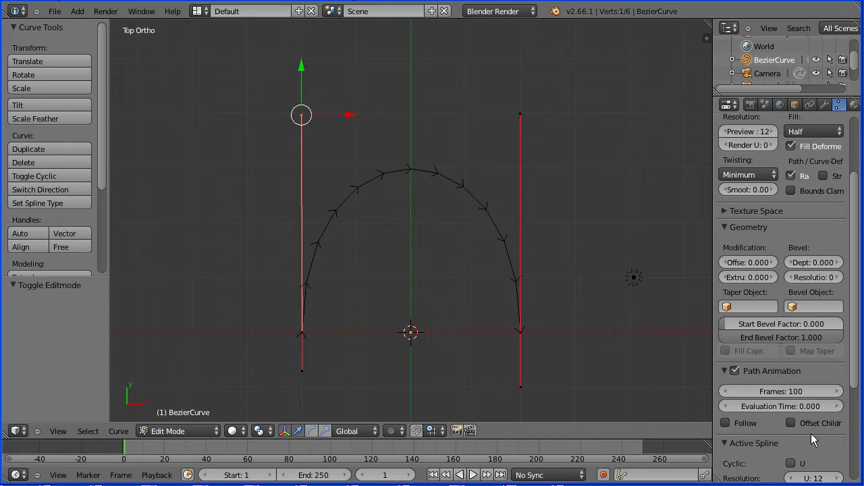
{"action": "left_click", "coordinate": [743, 132]}
{"action": "type", "text": "12"}
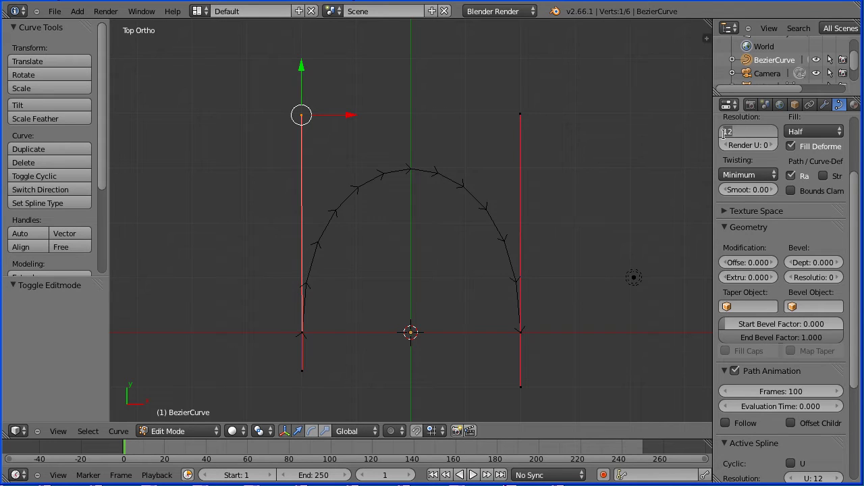
{"action": "key", "text": "BackSpace"}
{"action": "type", "text": "24"}
{"action": "key", "text": "Return"}
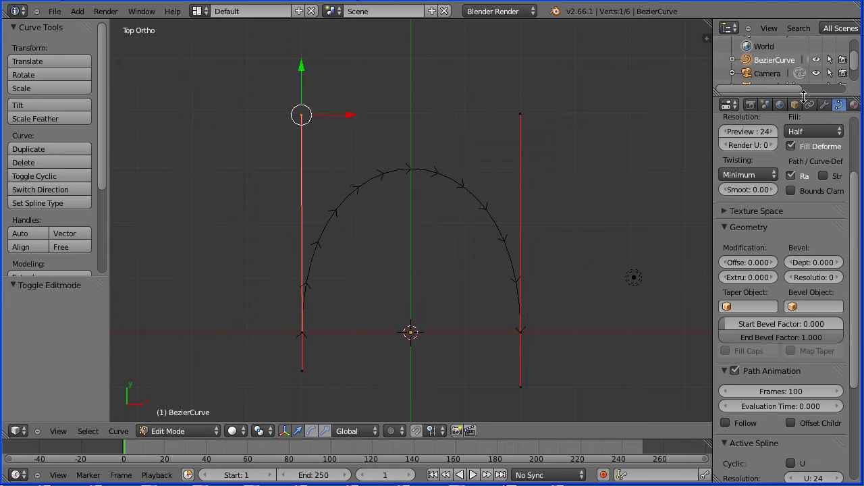
Make the cube visible again from the Outliner.
{"action": "left_click_drag", "start_coordinate": [802, 100], "coordinate": [802, 148]}
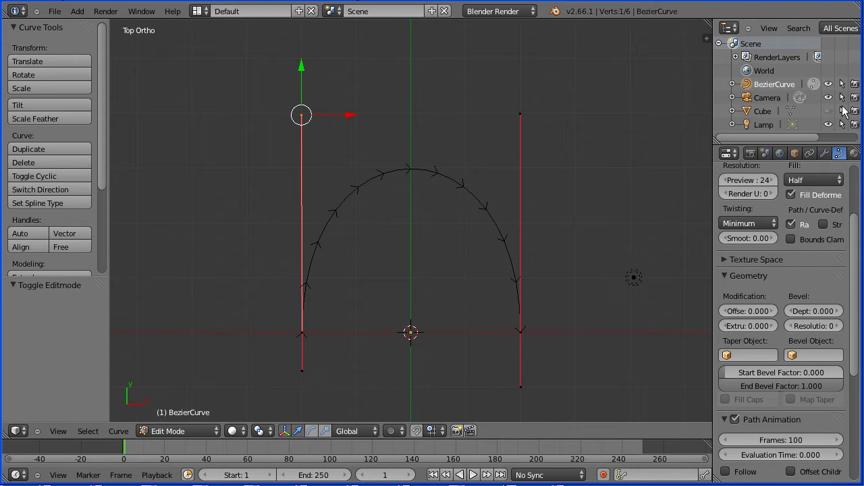
{"action": "left_click", "coordinate": [830, 111]}
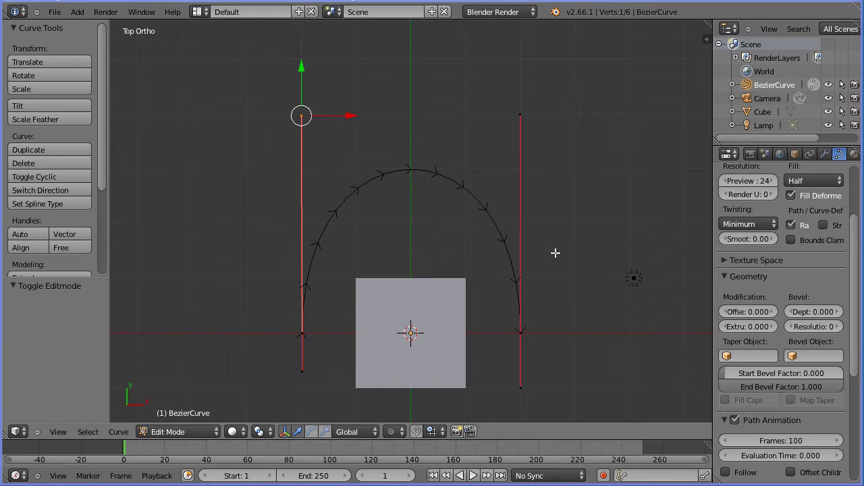
{"action": "scroll", "coordinate": [580, 250], "scroll_direction": "down", "scroll_amount": 8}
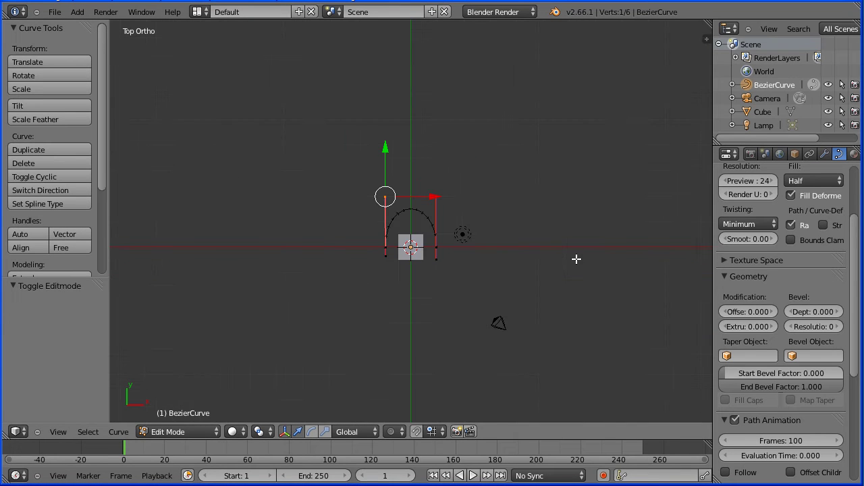
Return the curve to Object Mode and scale it up 8 times with S 8.
{"action": "left_click", "coordinate": [175, 433]}
{"action": "left_click", "coordinate": [179, 420]}
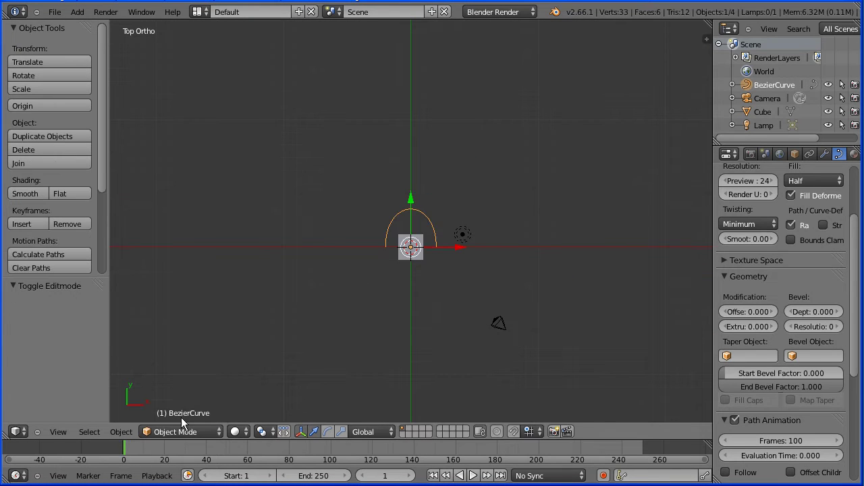
{"action": "type", "text": "s"}
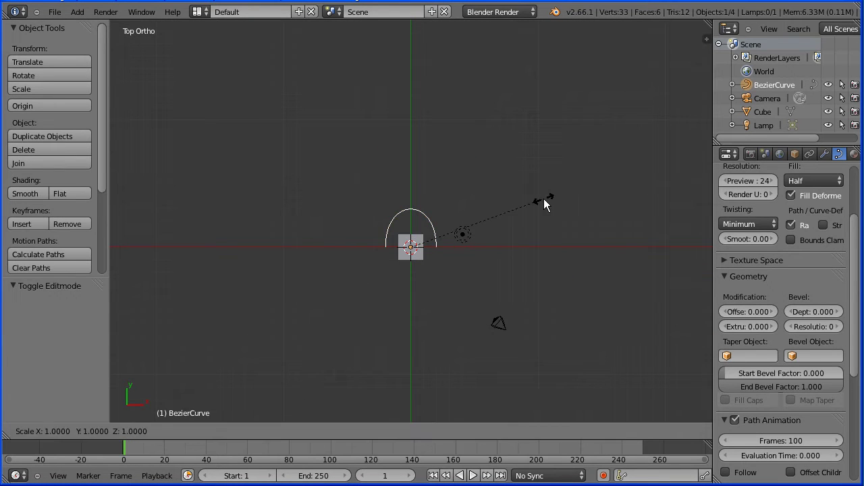
{"action": "type", "text": "8"}
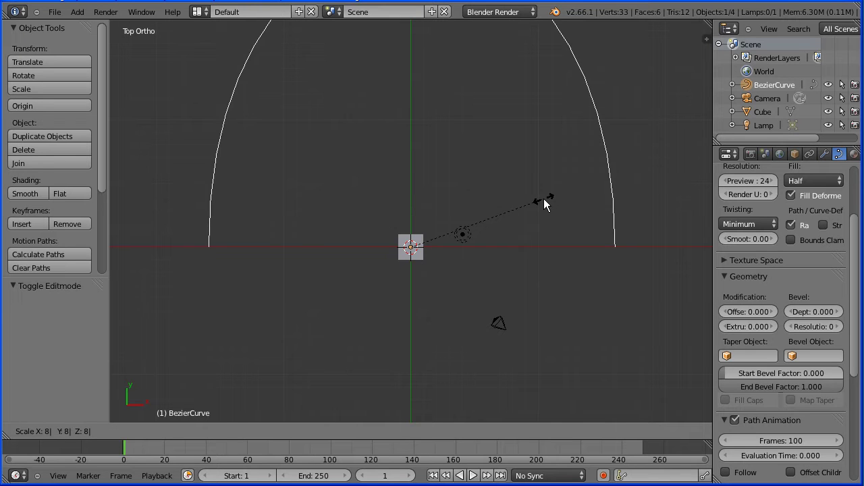
{"action": "key", "text": "Return"}
{"action": "scroll", "coordinate": [543, 199], "scroll_direction": "up", "scroll_amount": 5, "text": "shift"}
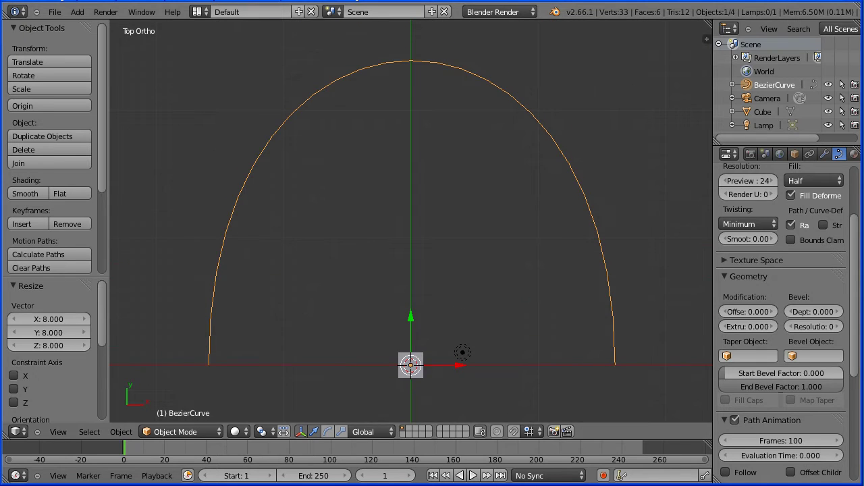
Select the cube and set its scale to X 0.2, Y 0.6, Z 1.2.
{"action": "left_click", "coordinate": [763, 113]}
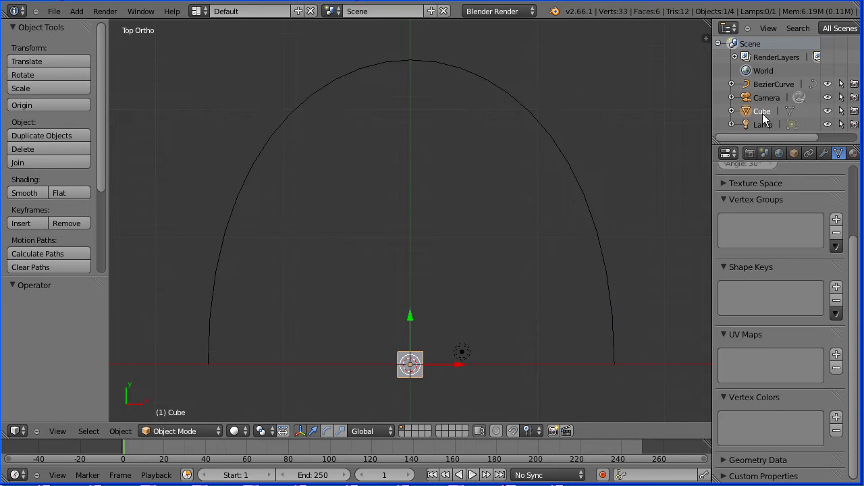
{"action": "left_click", "coordinate": [795, 154]}
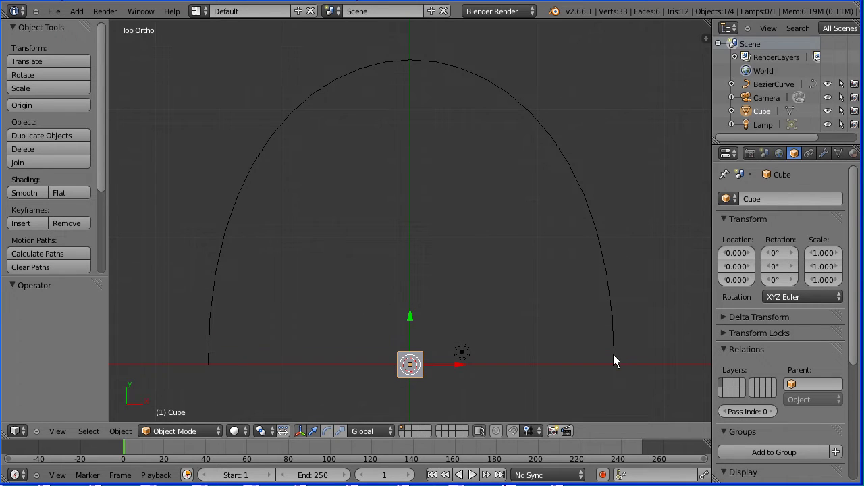
{"action": "left_click", "coordinate": [823, 255]}
{"action": "key", "text": "BackSpace"}
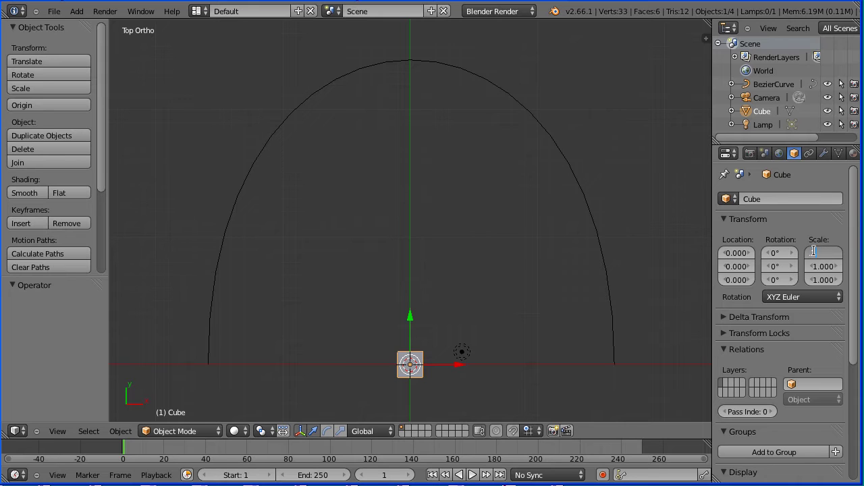
{"action": "type", "text": ".2"}
{"action": "key", "text": "Tab"}
{"action": "key", "text": "BackSpace"}
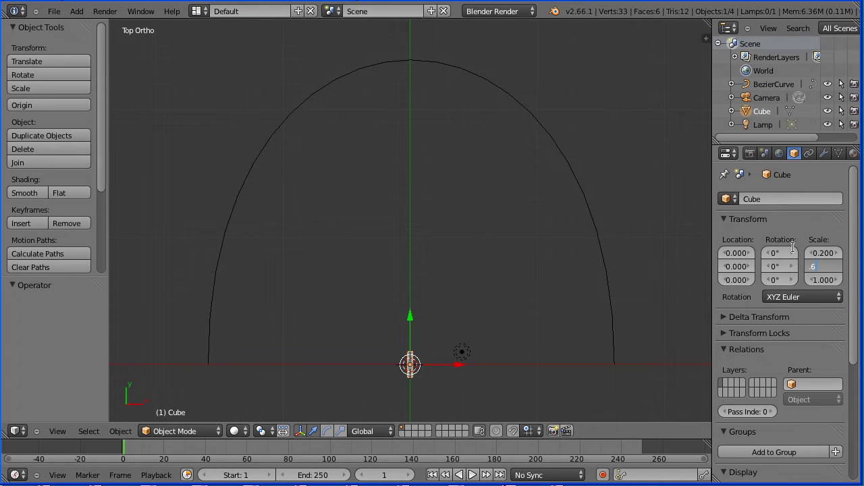
{"action": "type", "text": ".6"}
{"action": "key", "text": "Tab"}
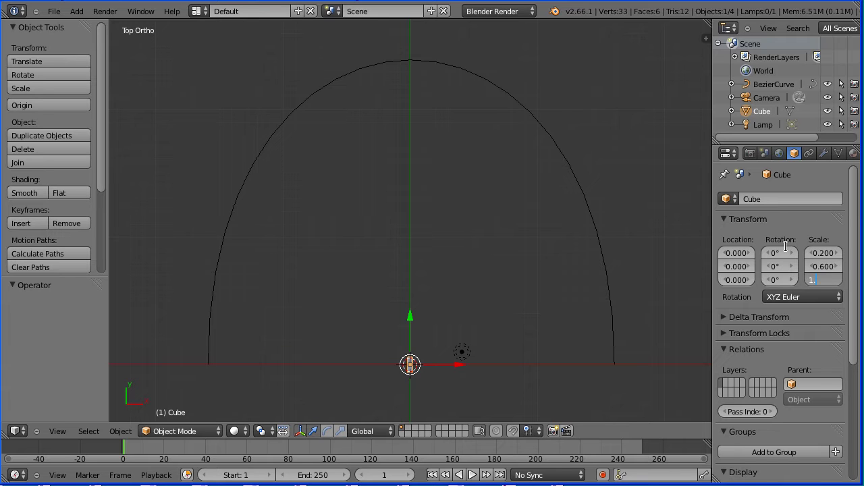
{"action": "type", "text": "1.2"}
{"action": "key", "text": "Return"}
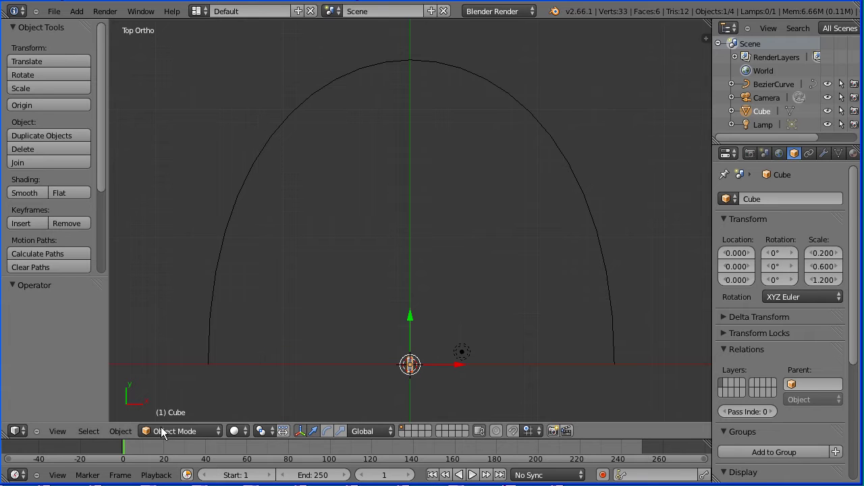
{"action": "left_click", "coordinate": [127, 431]}
Apply the cube's scale and add an Array modifier to it.
{"action": "mouse_move", "coordinate": [139, 336]}
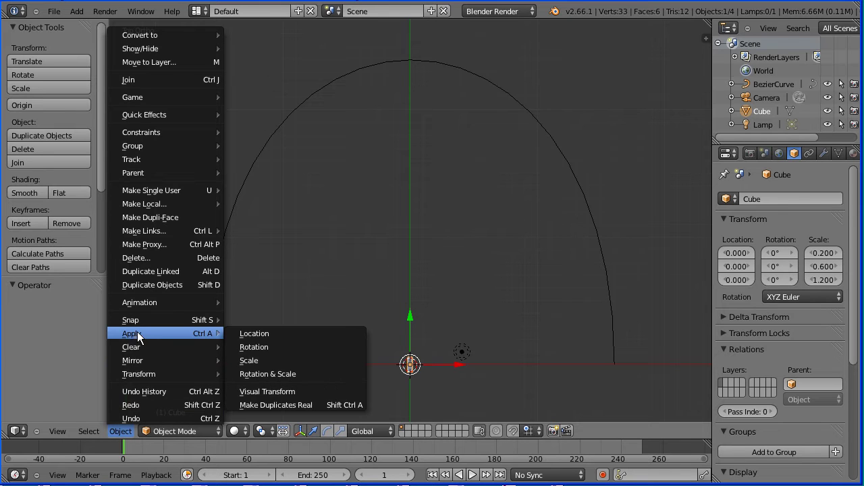
{"action": "left_click", "coordinate": [340, 360]}
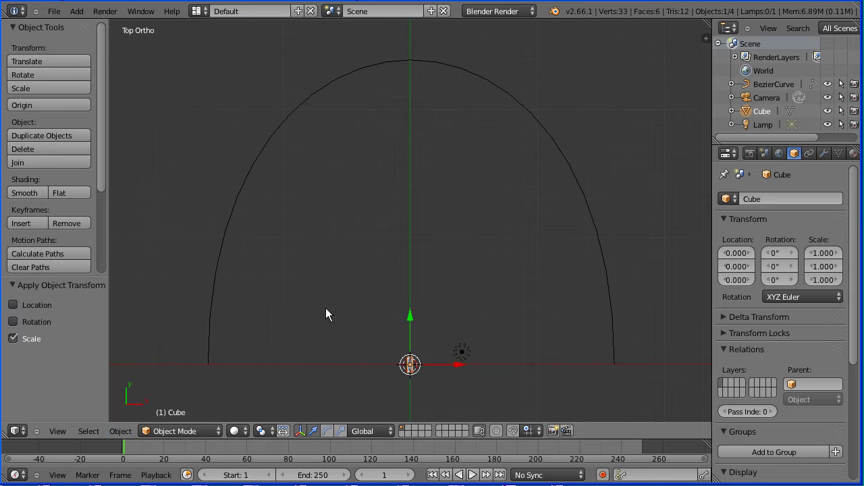
{"action": "left_click", "coordinate": [825, 154]}
{"action": "left_click", "coordinate": [811, 201]}
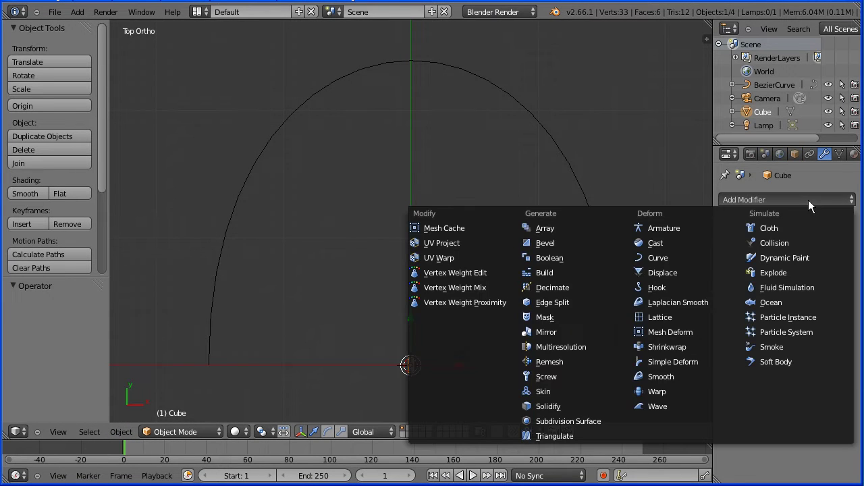
{"action": "left_click", "coordinate": [586, 230]}
Set the Array's Fit Type to Fit Curve using BezierCurve.
{"action": "left_click", "coordinate": [809, 262]}
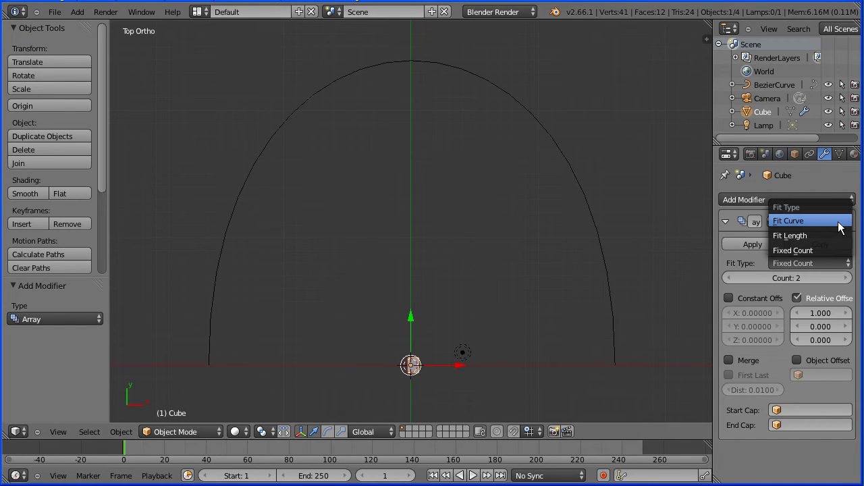
{"action": "left_click", "coordinate": [839, 227]}
{"action": "left_click", "coordinate": [797, 279]}
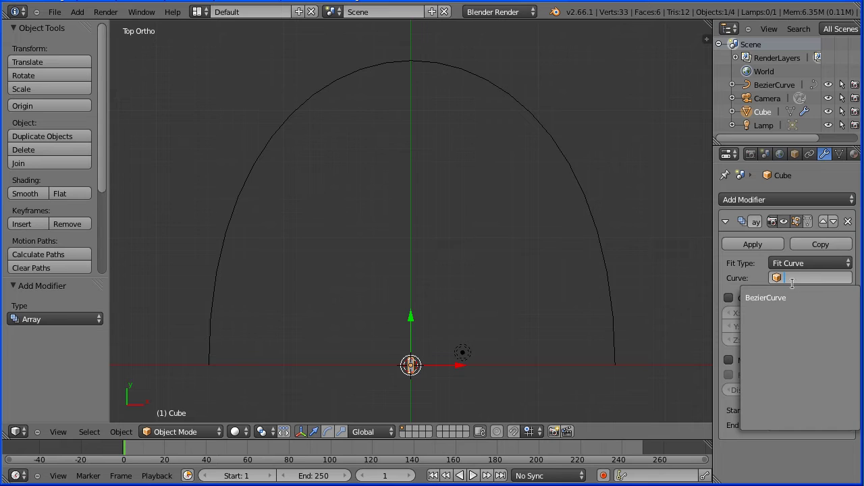
{"action": "left_click", "coordinate": [793, 297]}
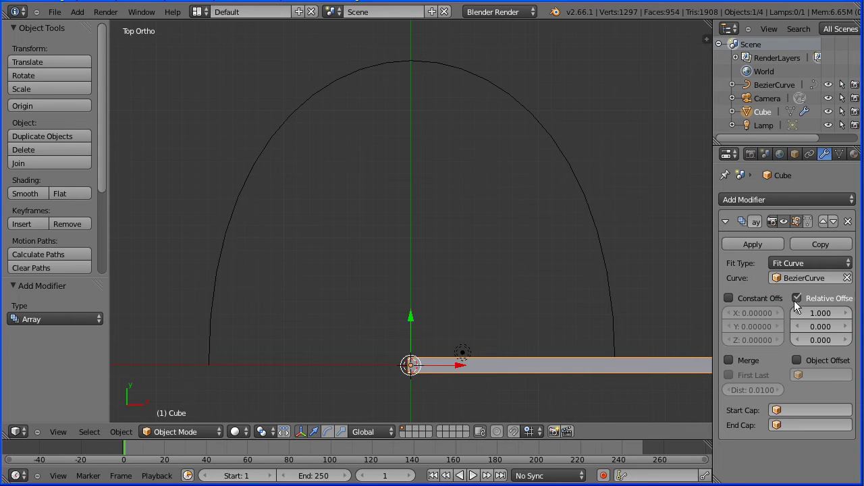
{"action": "left_click", "coordinate": [828, 200]}
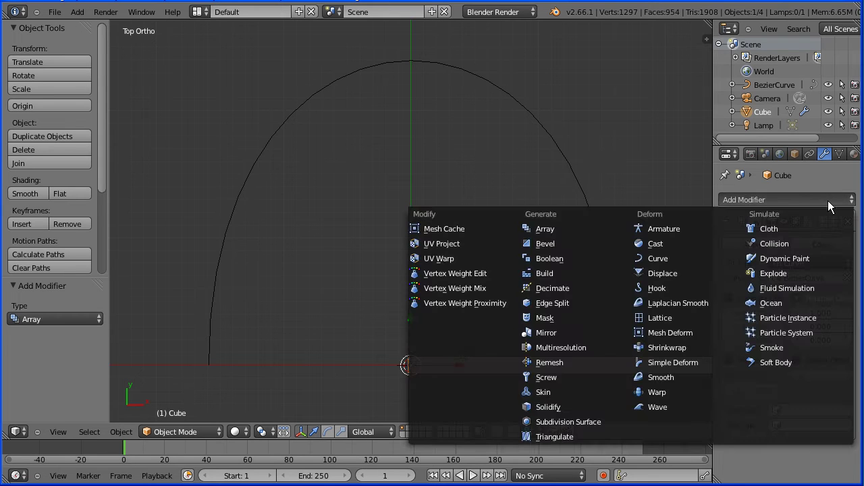
Add a Curve modifier that bends the cube row along BezierCurve.
{"action": "left_click", "coordinate": [705, 259]}
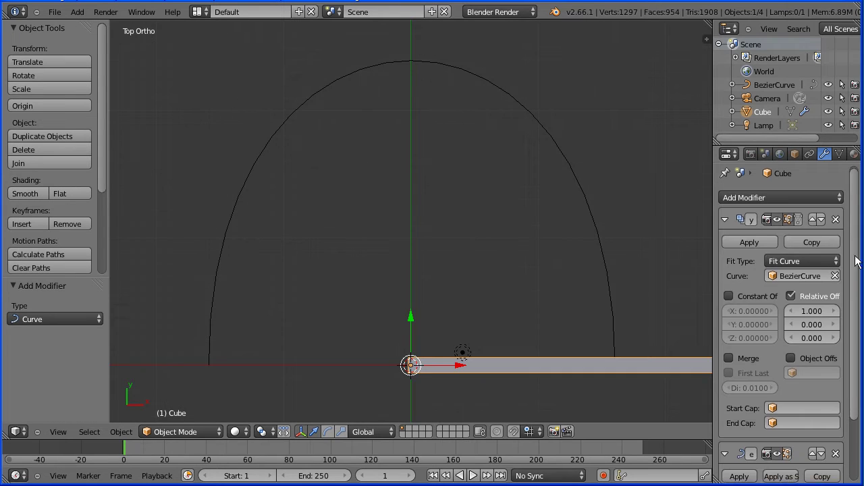
{"action": "scroll", "coordinate": [857, 338], "scroll_direction": "down", "scroll_amount": 3}
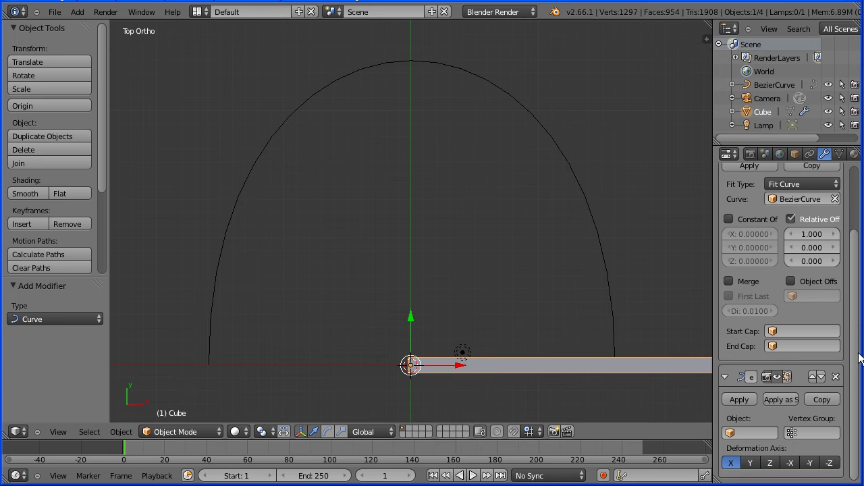
{"action": "left_click", "coordinate": [766, 432]}
{"action": "left_click", "coordinate": [771, 295]}
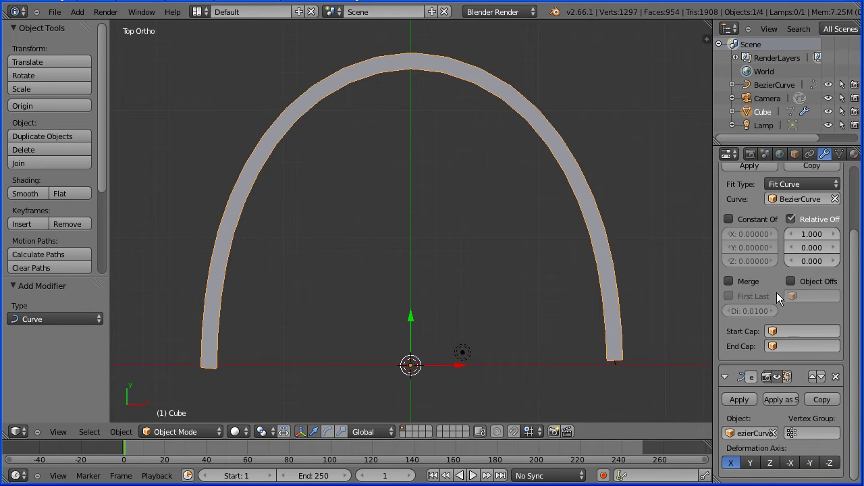
Set the Array's Relative Offset X to 4 to space the dominoes apart.
{"action": "left_click", "coordinate": [812, 234]}
{"action": "type", "text": "4"}
{"action": "key", "text": "Return"}
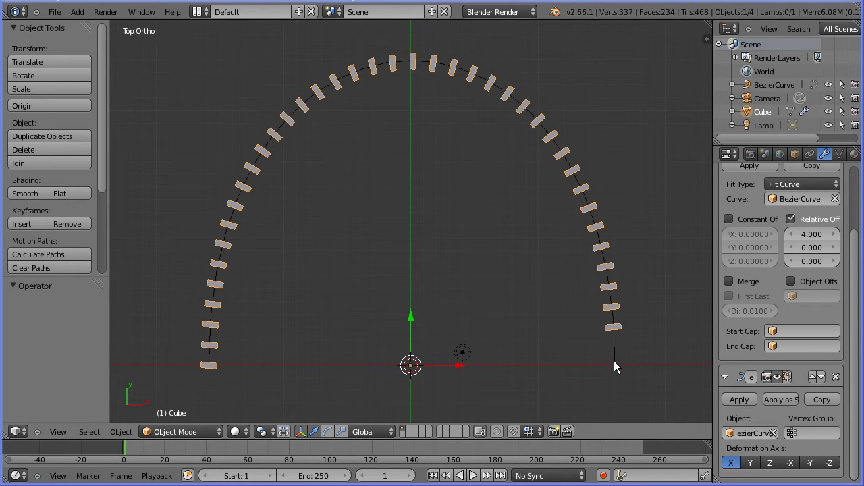
Switch the Array modifier's Fit Type to Fixed Count with 41 cube copies.
{"action": "left_click", "coordinate": [802, 185]}
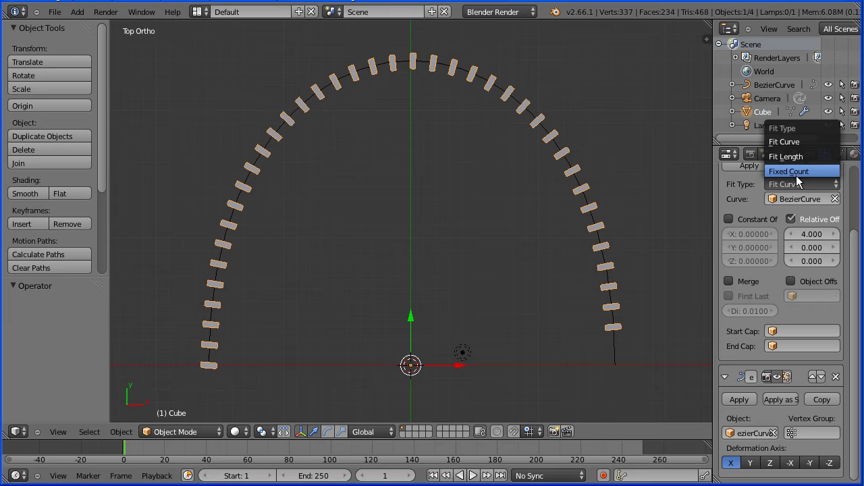
{"action": "left_click", "coordinate": [823, 172]}
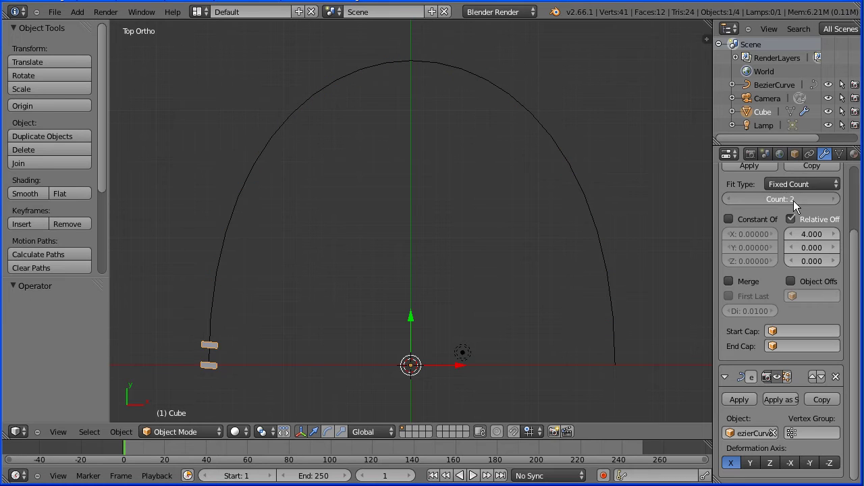
{"action": "left_click", "coordinate": [794, 201]}
{"action": "type", "text": "41"}
{"action": "key", "text": "Return"}
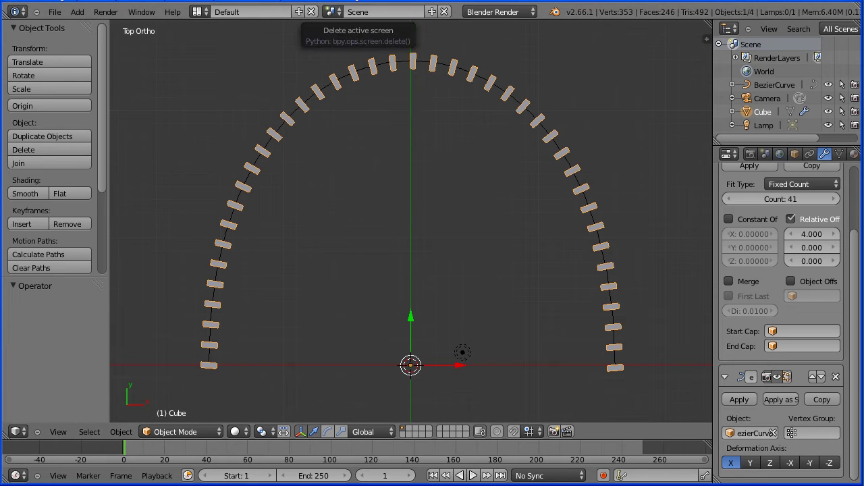
{"action": "scroll", "coordinate": [856, 303], "scroll_direction": "up", "scroll_amount": 5}
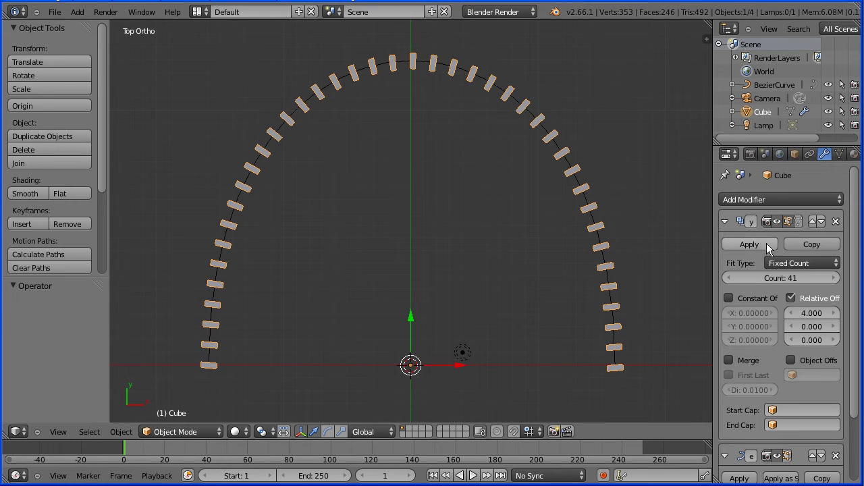
Apply the Array and Curve modifiers, then switch the cube mesh to Edit Mode.
{"action": "left_click", "coordinate": [768, 248]}
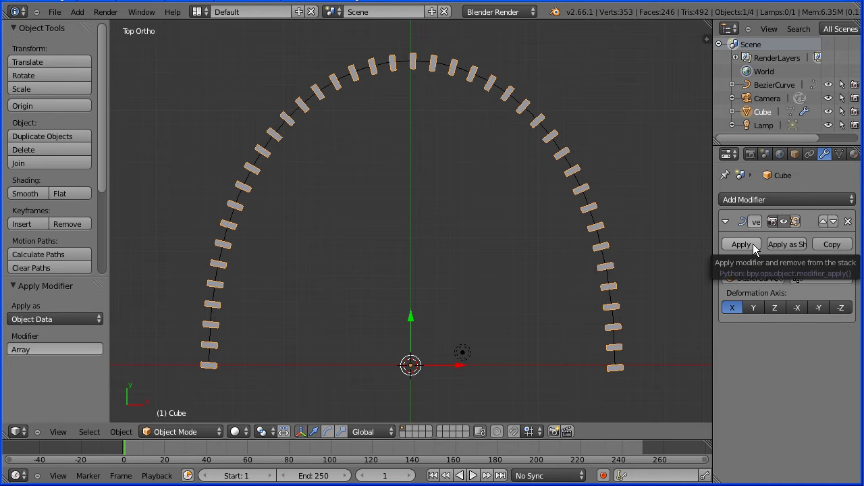
{"action": "left_click", "coordinate": [753, 244]}
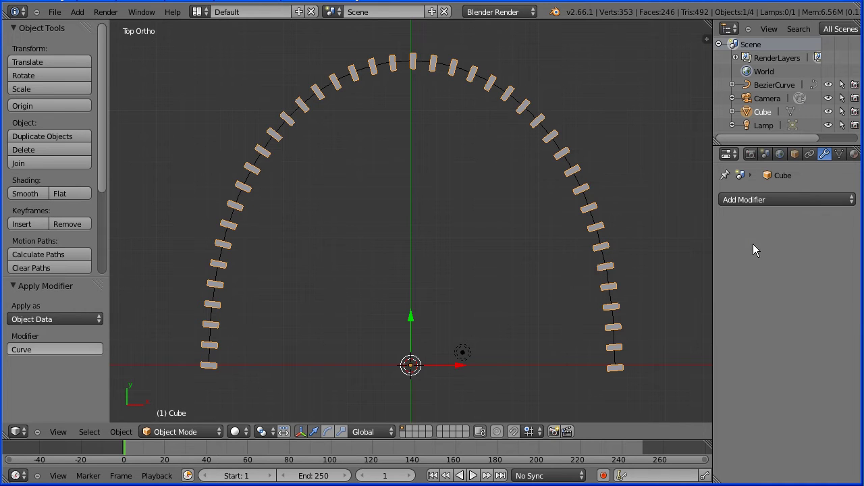
{"action": "left_click", "coordinate": [196, 430]}
{"action": "left_click", "coordinate": [203, 404]}
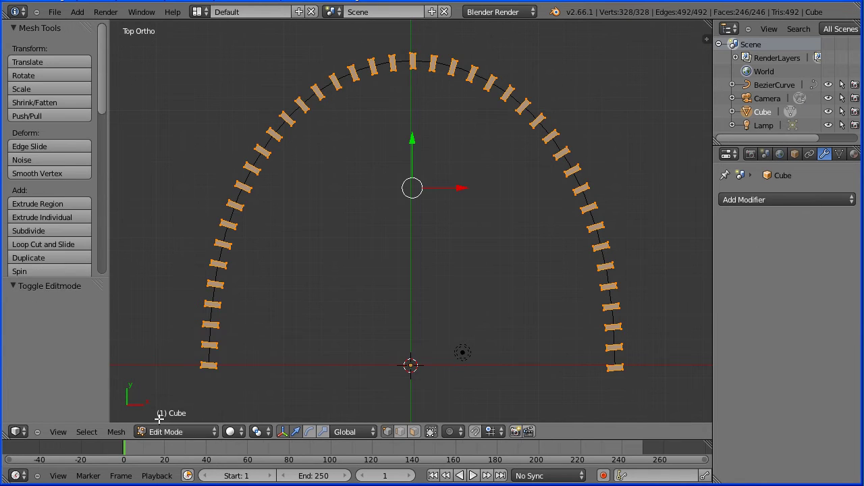
Choose Separate from the Mesh > Vertices menu to split the dominoes apart.
{"action": "left_click", "coordinate": [116, 431]}
{"action": "mouse_move", "coordinate": [150, 242]}
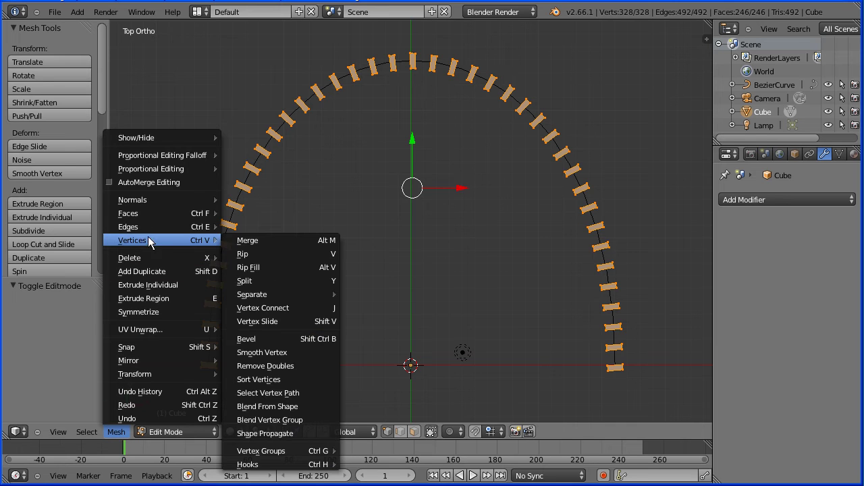
{"action": "mouse_move", "coordinate": [294, 297]}
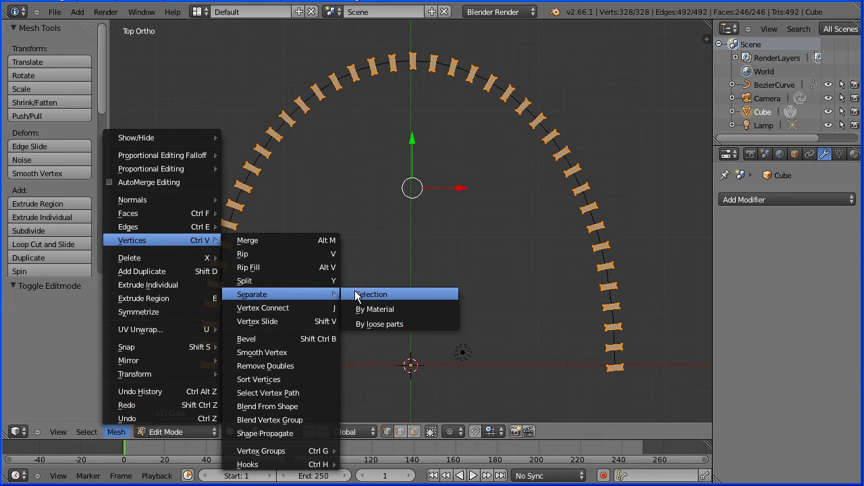
{"action": "left_click", "coordinate": [451, 324]}
Return to Object Mode and set each domino's origin to its own geometry.
{"action": "left_click", "coordinate": [187, 433]}
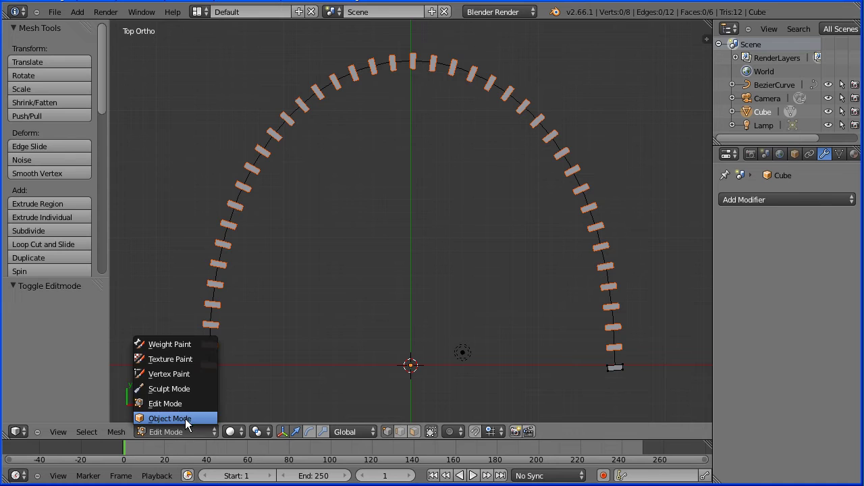
{"action": "left_click", "coordinate": [186, 420]}
{"action": "left_click", "coordinate": [121, 432]}
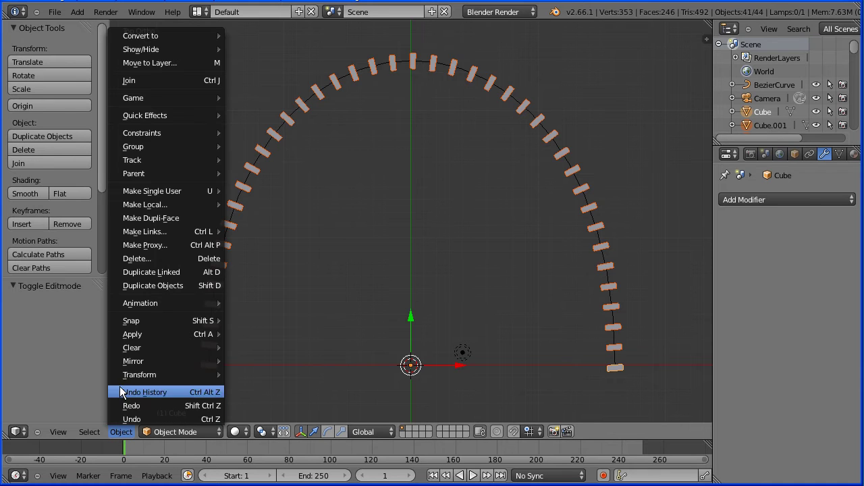
{"action": "mouse_move", "coordinate": [127, 376]}
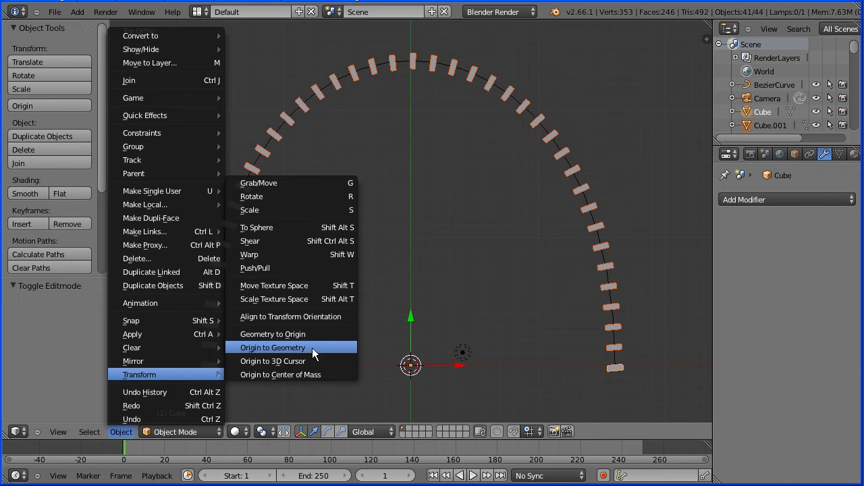
{"action": "left_click", "coordinate": [344, 348]}
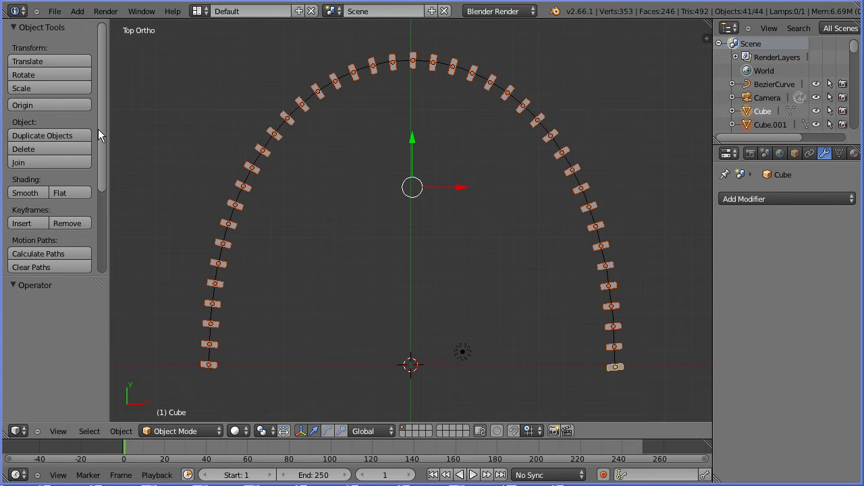
Add all selected dominoes as active rigid bodies via Rigid Body Tools.
{"action": "left_click_drag", "start_coordinate": [101, 129], "coordinate": [108, 250]}
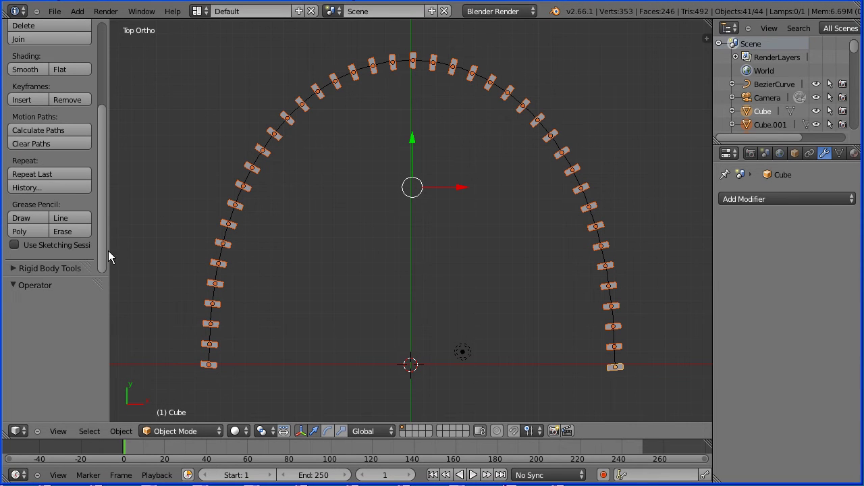
{"action": "left_click", "coordinate": [14, 269]}
{"action": "left_click_drag", "start_coordinate": [101, 194], "coordinate": [106, 284]}
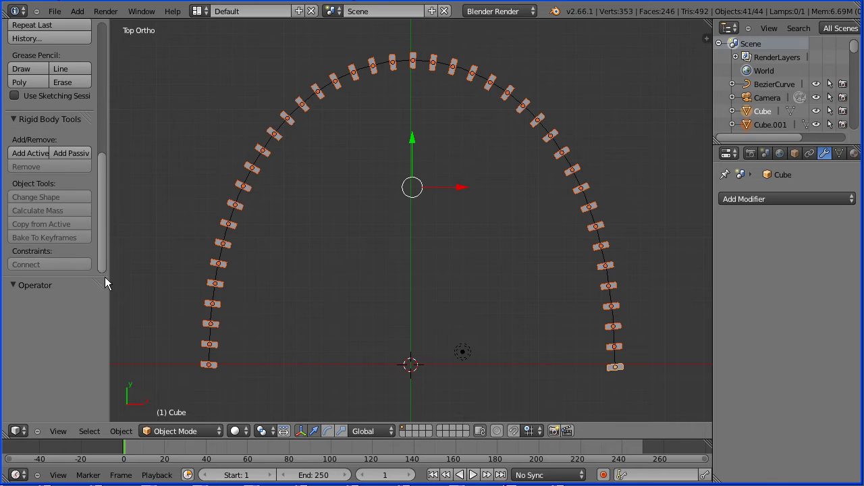
{"action": "left_click", "coordinate": [34, 153]}
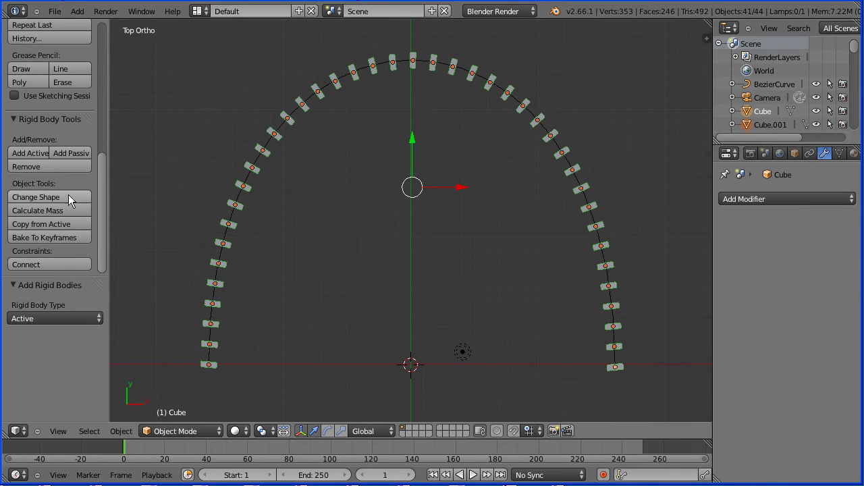
{"action": "left_click", "coordinate": [74, 197]}
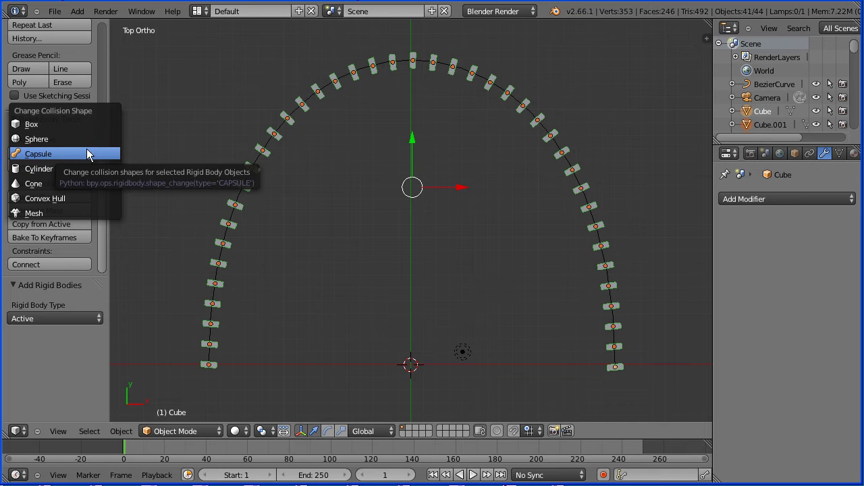
Set the dominoes' collision shape to Box, then change it to Convex Hull.
{"action": "left_click", "coordinate": [60, 123]}
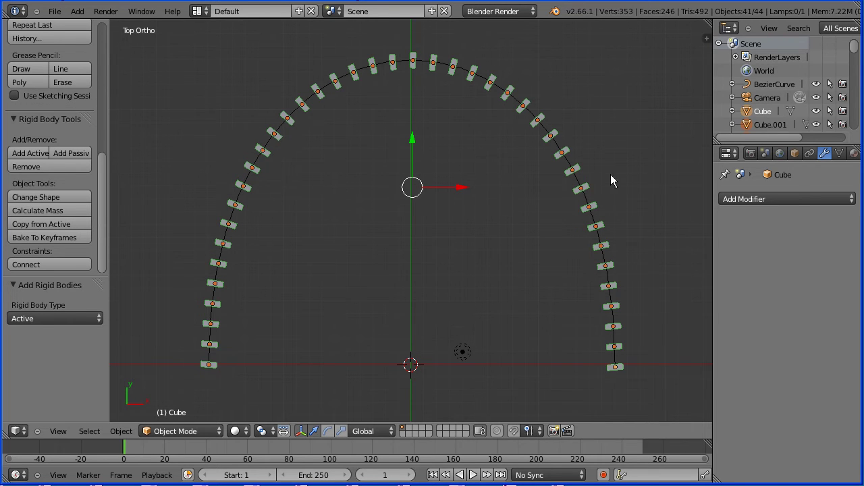
{"action": "left_click", "coordinate": [803, 199]}
{"action": "left_click", "coordinate": [58, 195]}
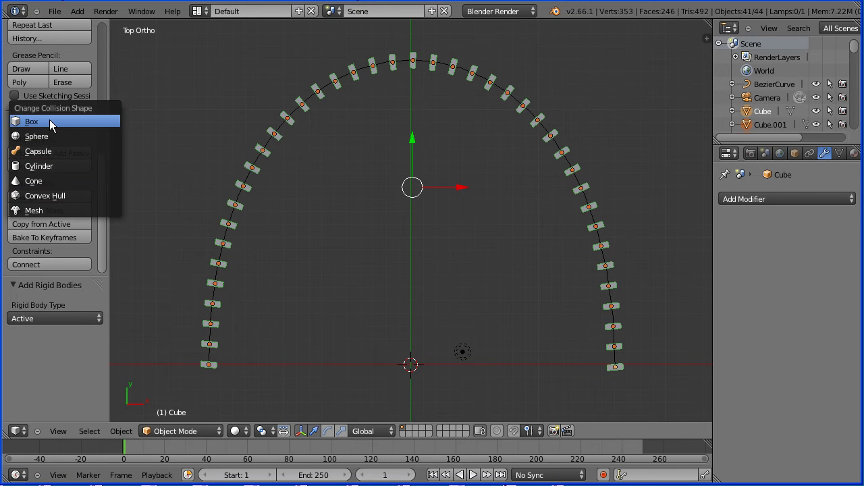
{"action": "left_click", "coordinate": [89, 196]}
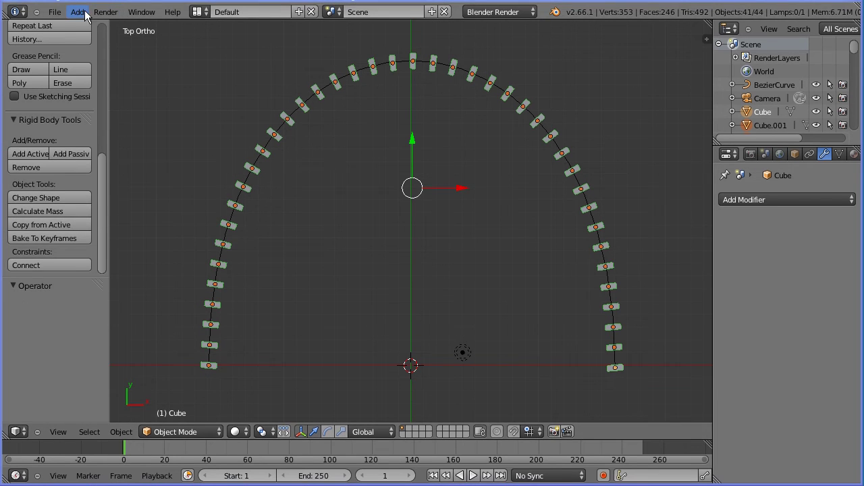
Add a ground plane, scale it by 18, and move it to Y 9.
{"action": "left_click", "coordinate": [78, 12]}
{"action": "mouse_move", "coordinate": [91, 27]}
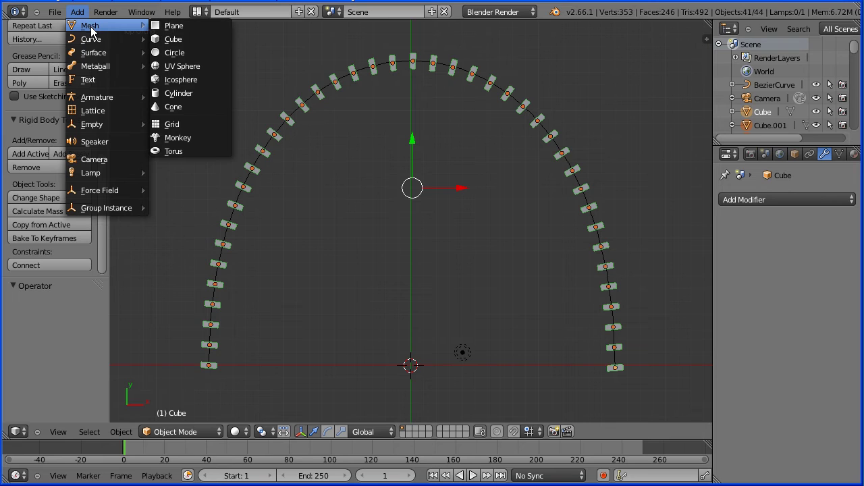
{"action": "left_click", "coordinate": [214, 27]}
{"action": "key", "text": "s"}
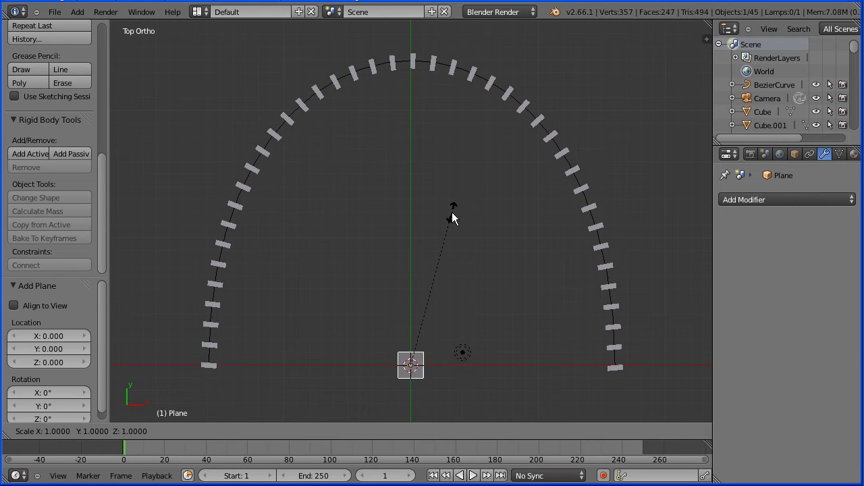
{"action": "type", "text": "18"}
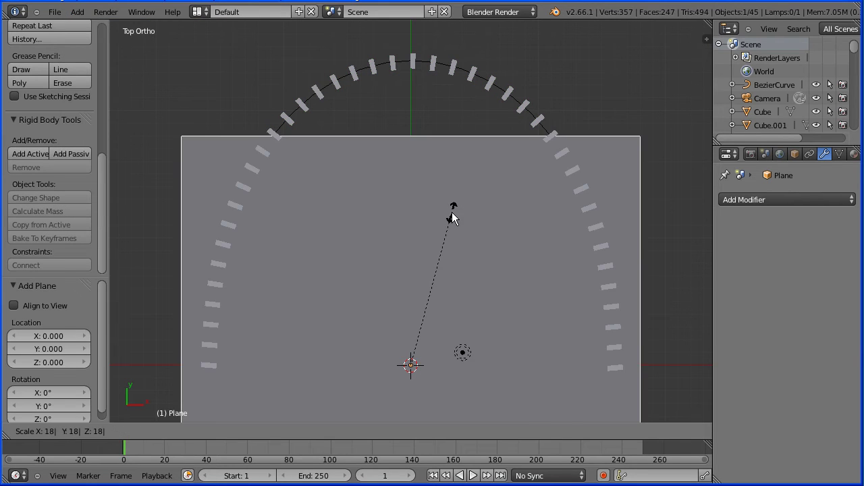
{"action": "key", "text": "Return"}
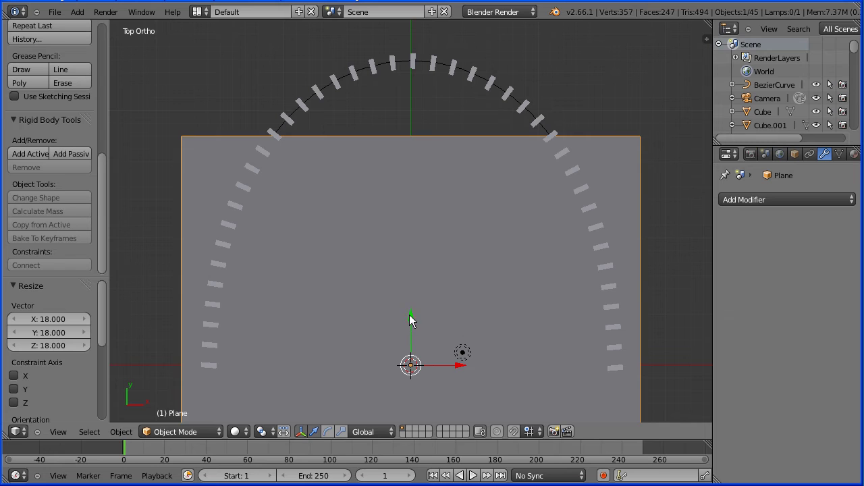
{"action": "type", "text": "gy"}
{"action": "type", "text": "9| (9.0000) global"}
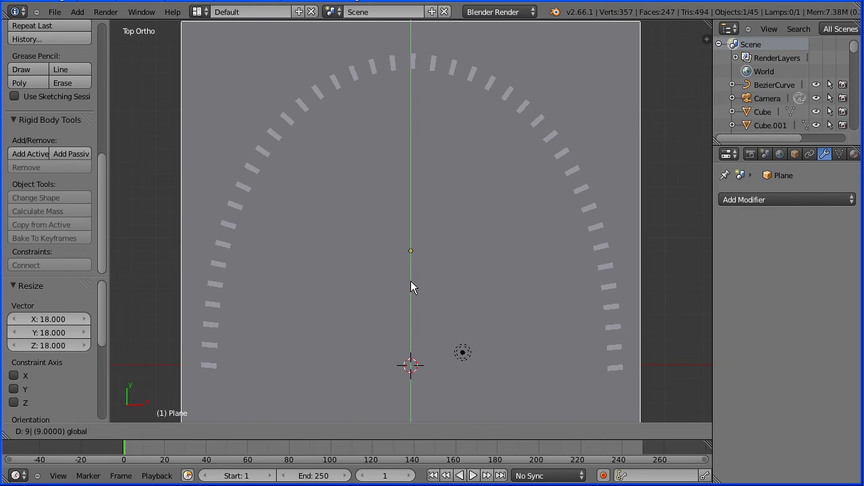
{"action": "key", "text": "Return"}
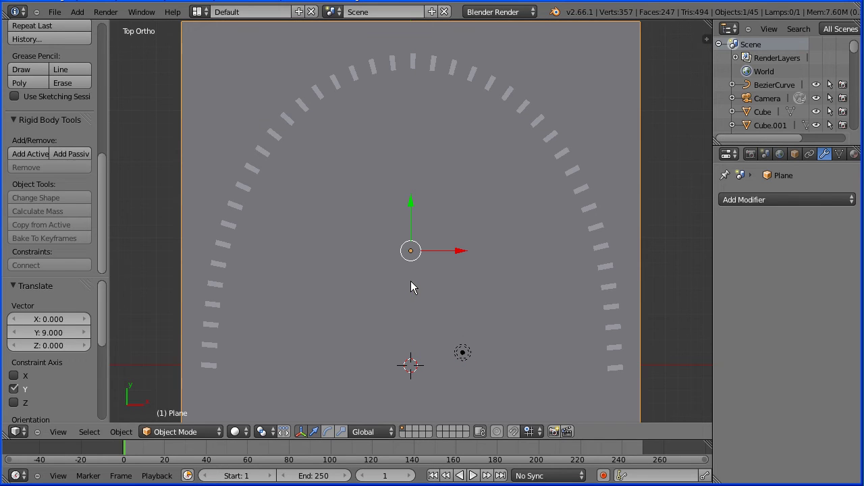
Make the plane a passive rigid body and set its Z location to -1.
{"action": "left_click", "coordinate": [72, 154]}
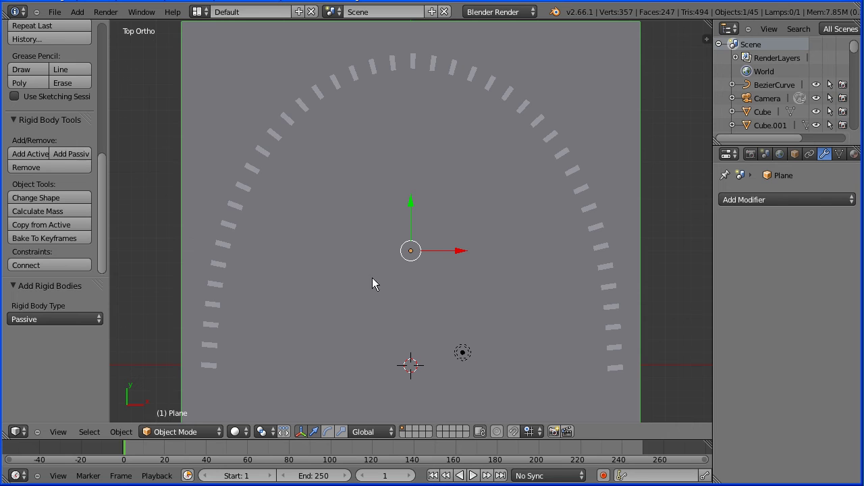
{"action": "middle_click_drag", "start_coordinate": [439, 326], "coordinate": [422, 161]}
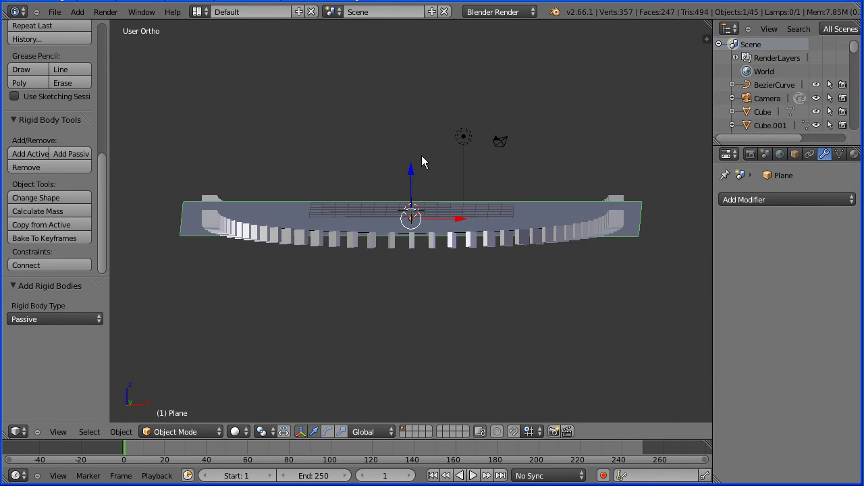
{"action": "left_click", "coordinate": [796, 155]}
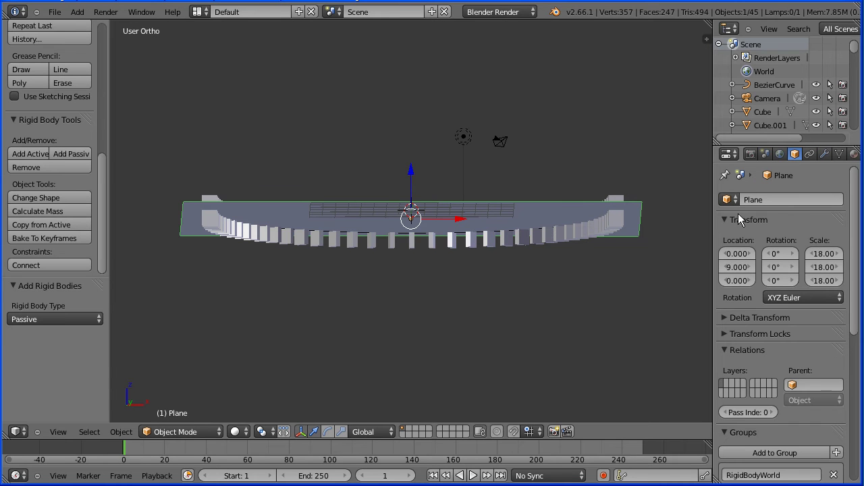
{"action": "left_click", "coordinate": [734, 281]}
{"action": "type", "text": "-1"}
{"action": "key", "text": "Return"}
Step the plane's Z location down to about -1.22 beneath the domino ring.
{"action": "left_click", "coordinate": [725, 283]}
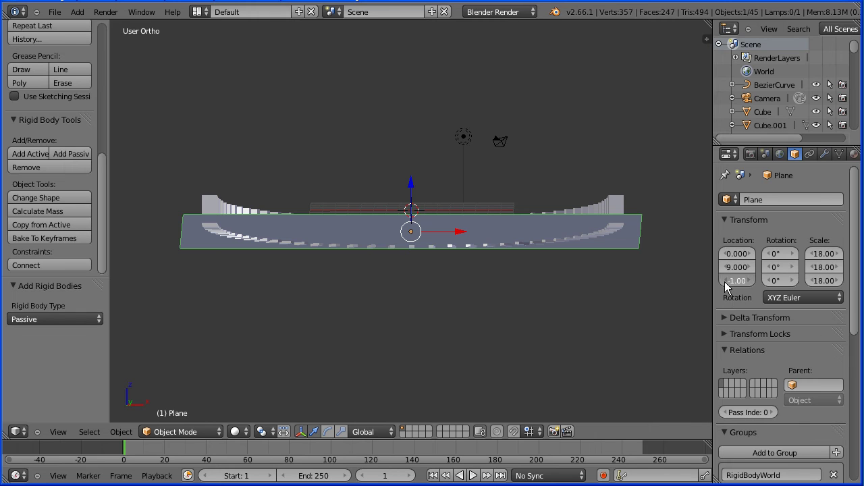
{"action": "left_click", "coordinate": [725, 282]}
{"action": "left_click", "coordinate": [725, 283]}
{"action": "left_click", "coordinate": [725, 283]}
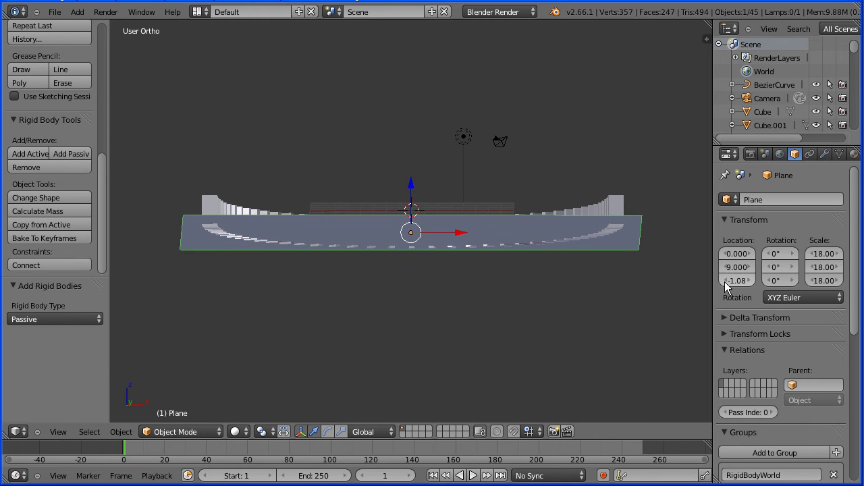
{"action": "left_click", "coordinate": [725, 283]}
{"action": "left_click", "coordinate": [726, 283]}
{"action": "left_click", "coordinate": [726, 283]}
{"action": "left_click", "coordinate": [725, 283]}
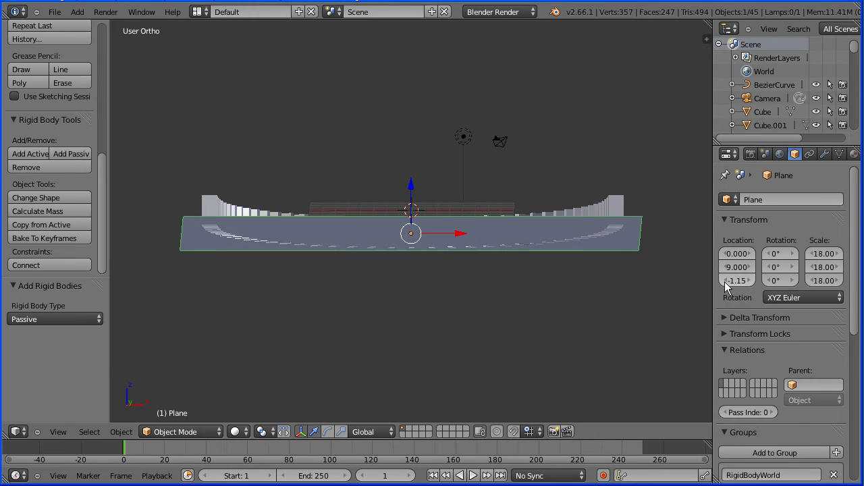
{"action": "left_click", "coordinate": [725, 283]}
{"action": "left_click", "coordinate": [725, 283]}
{"action": "left_click", "coordinate": [725, 283]}
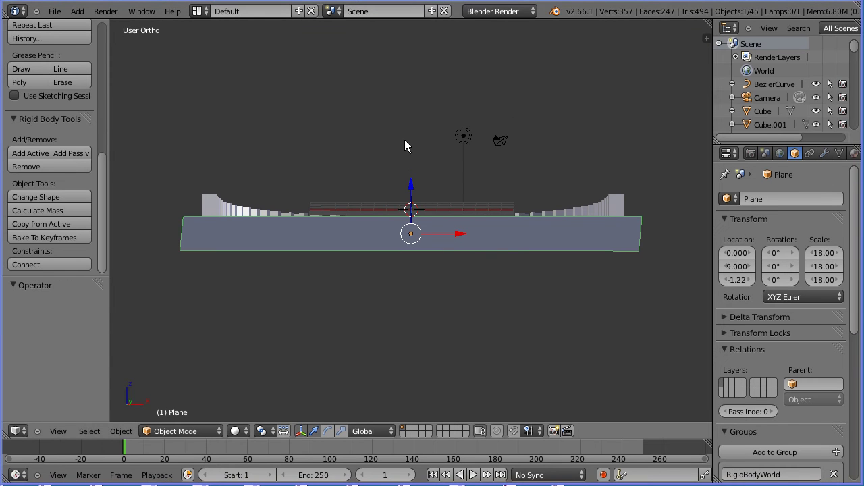
{"action": "middle_click_drag", "start_coordinate": [404, 145], "coordinate": [322, 187]}
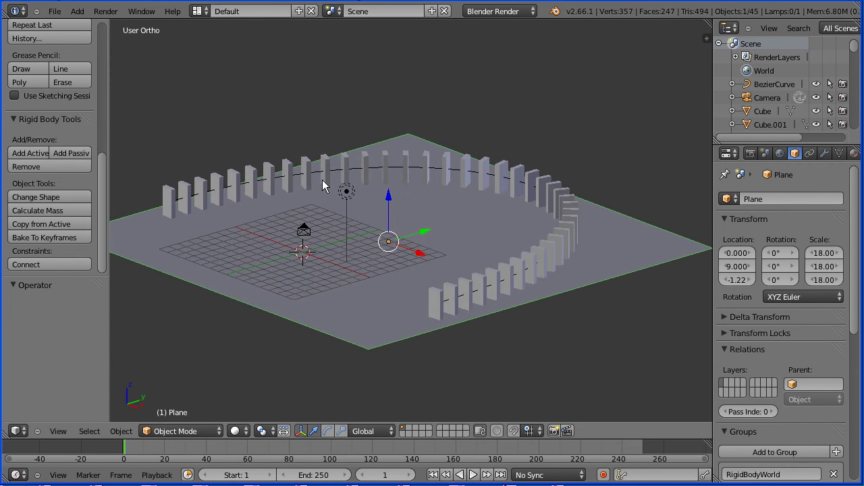
Tilt Cube.001 about -34° on X, nudge it along Y, and play the simulation.
{"action": "right_click", "coordinate": [168, 200]}
{"action": "key", "text": "r"}
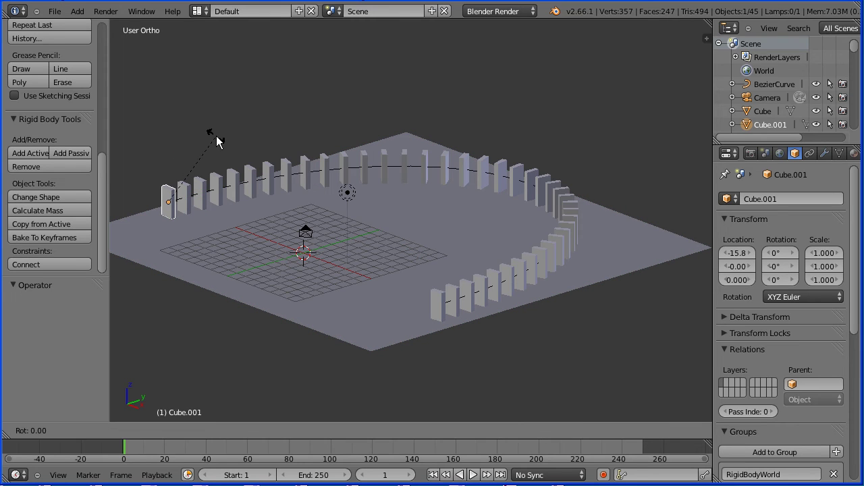
{"action": "key", "text": "x"}
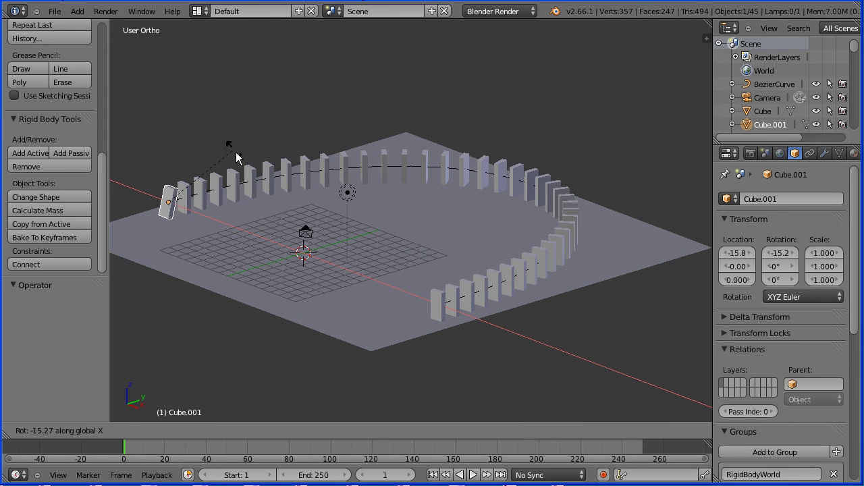
{"action": "left_click", "coordinate": [250, 177]}
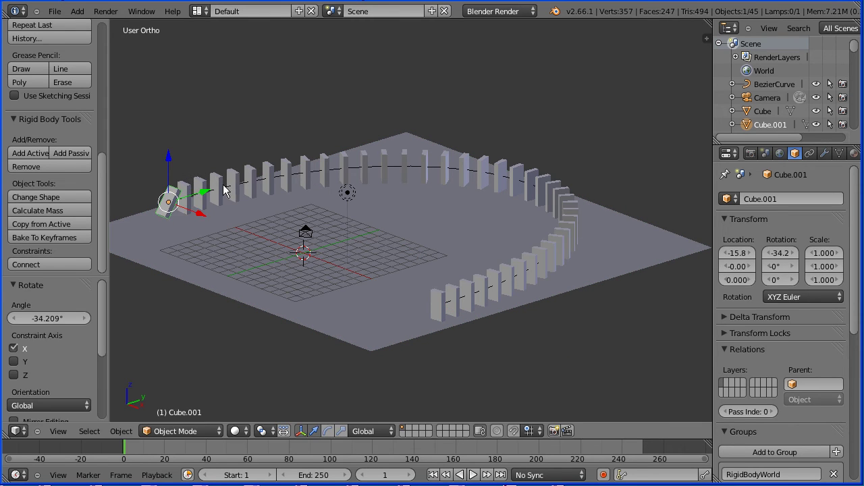
{"action": "left_click_drag", "start_coordinate": [204, 195], "coordinate": [208, 194]}
{"action": "left_click", "coordinate": [473, 474]}
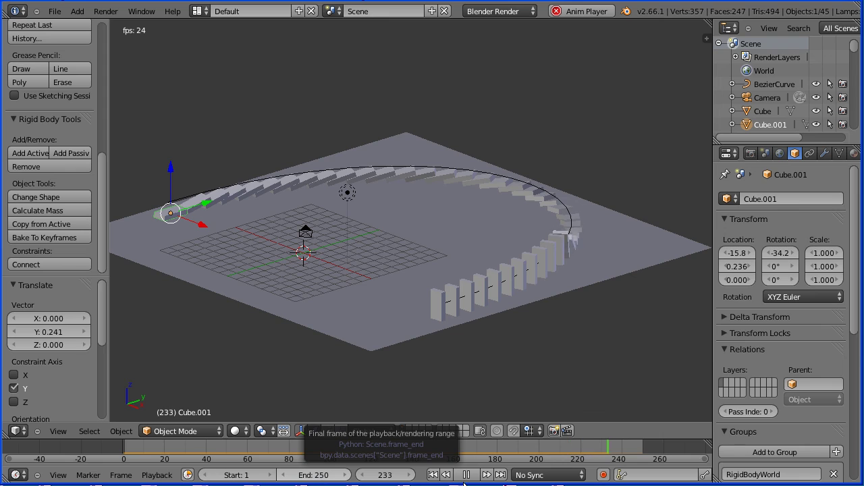
Rewind to frame 1 and set the timeline end frame to 350.
{"action": "left_click", "coordinate": [433, 476]}
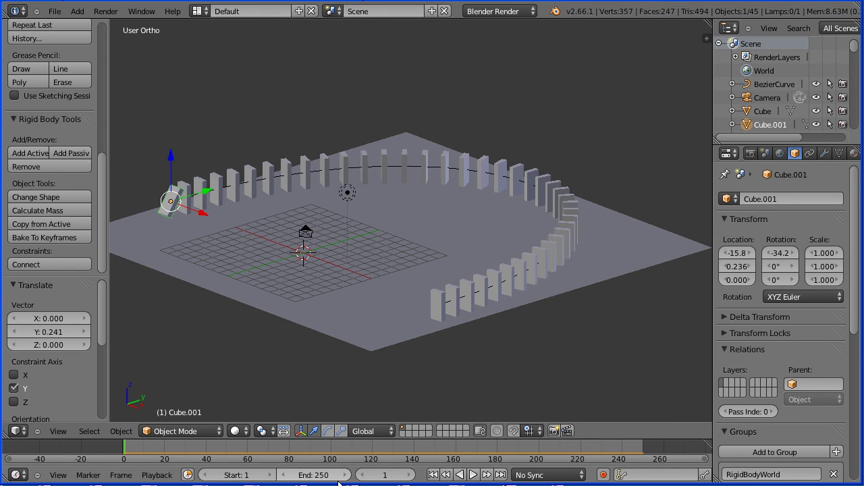
{"action": "left_click", "coordinate": [321, 476]}
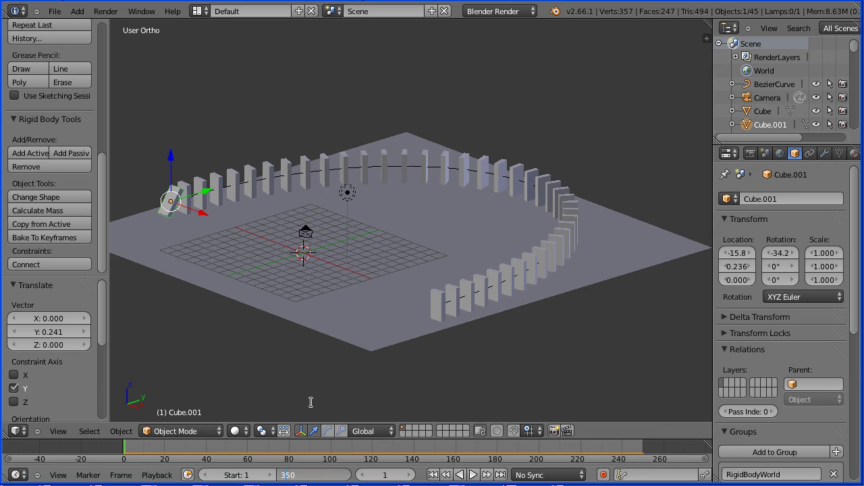
{"action": "type", "text": "350"}
{"action": "key", "text": "Return"}
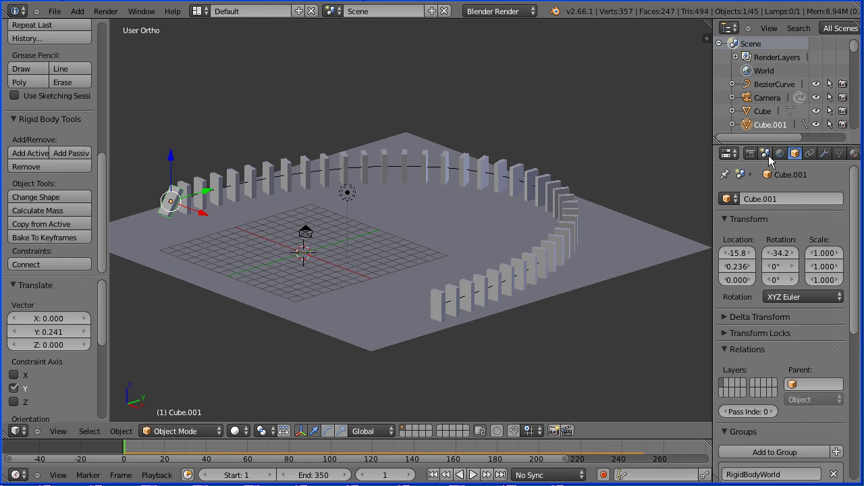
Set the Rigid Body Cache end frame to 350 in the Scene settings.
{"action": "left_click", "coordinate": [765, 154]}
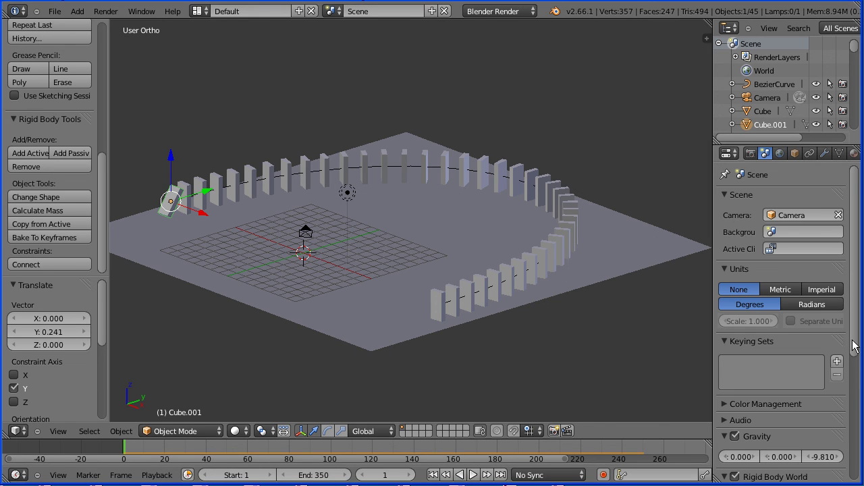
{"action": "scroll", "coordinate": [855, 346], "scroll_direction": "down", "scroll_amount": 6}
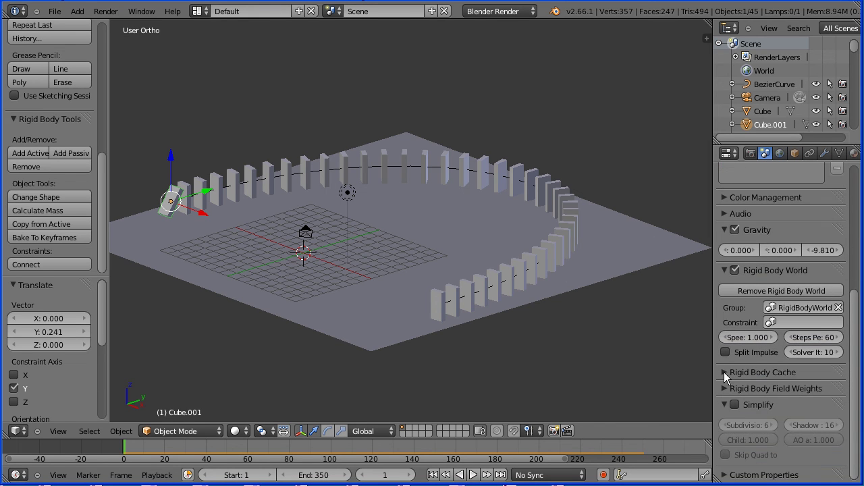
{"action": "left_click", "coordinate": [724, 373]}
{"action": "left_click", "coordinate": [811, 415]}
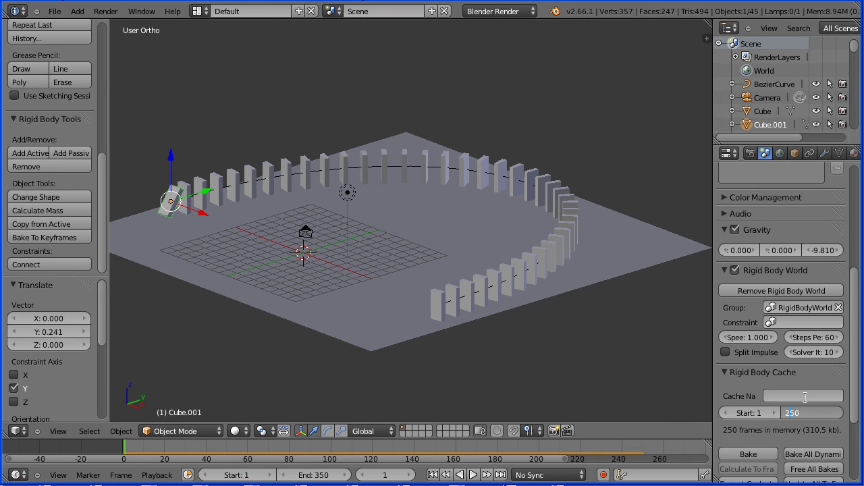
{"action": "key", "text": "Return"}
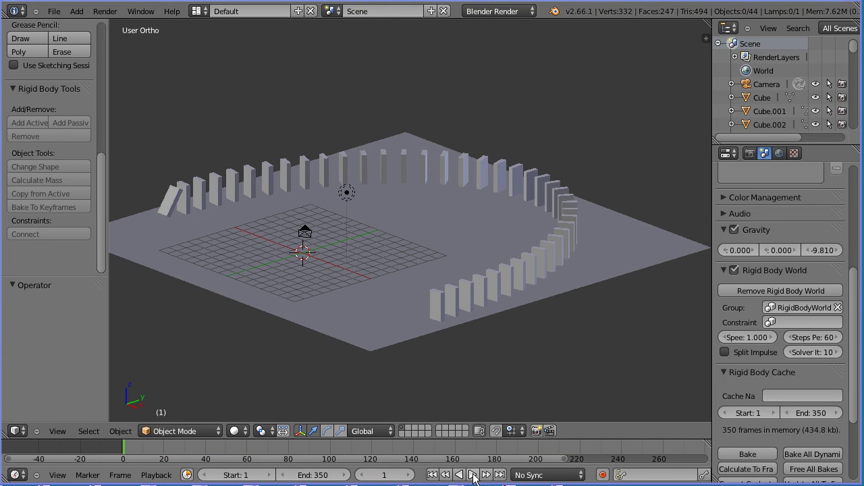
Play the domino simulation from frame 1 on the timeline.
{"action": "left_click", "coordinate": [472, 475]}
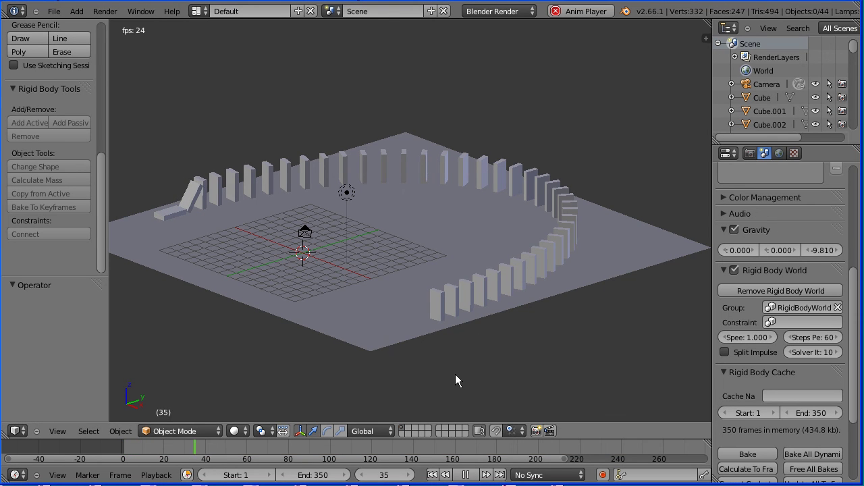